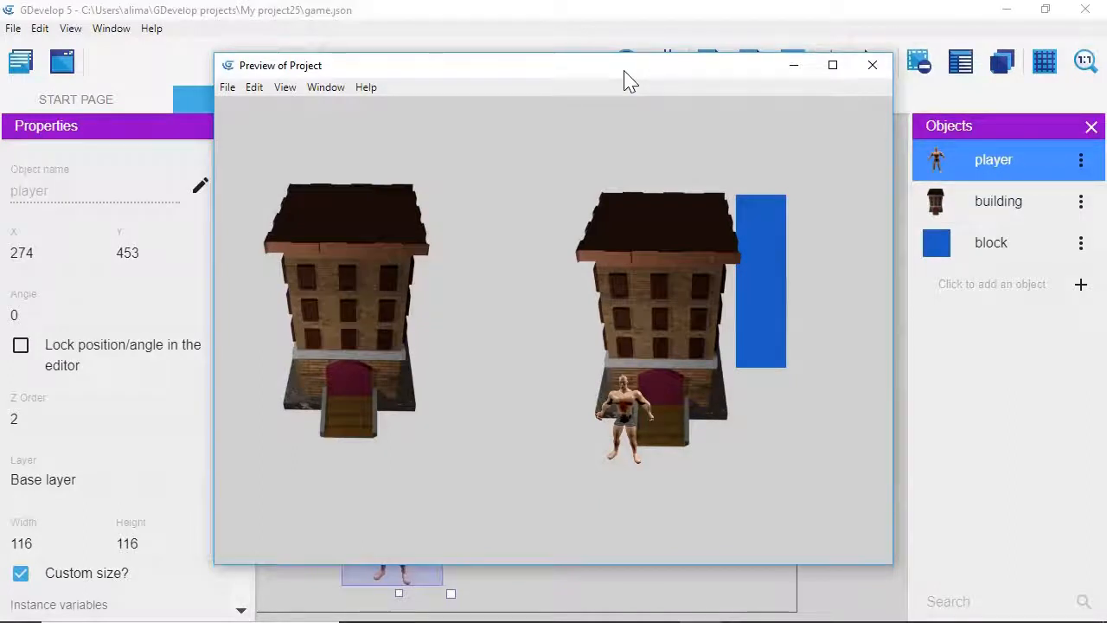
Walk the player around the right-hand building to examine how it overlaps the building and block, and close the preview
{"action": "key", "text": "Left"}
{"action": "key", "text": "Up"}
{"action": "key", "text": "Down"}
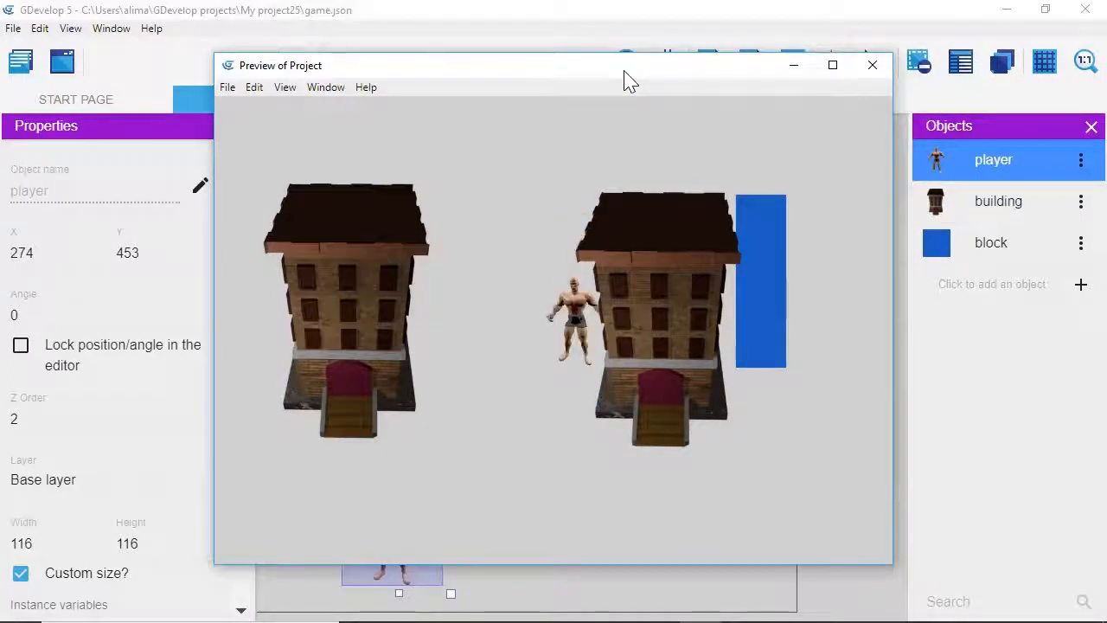
{"action": "key", "text": "Left"}
{"action": "key", "text": "Down"}
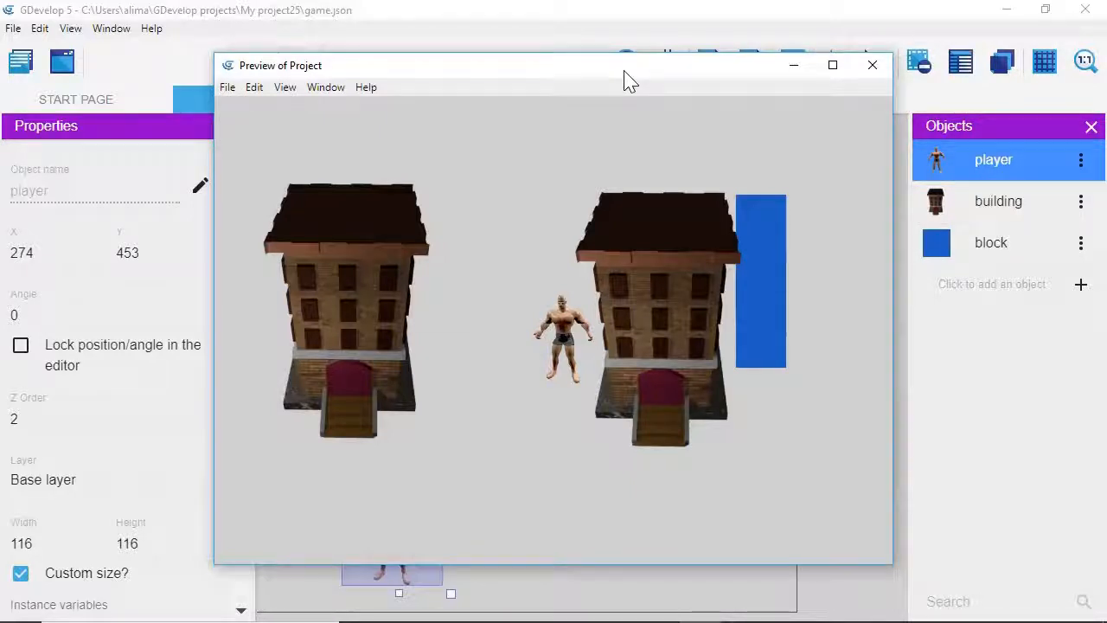
{"action": "left_click", "coordinate": [872, 65]}
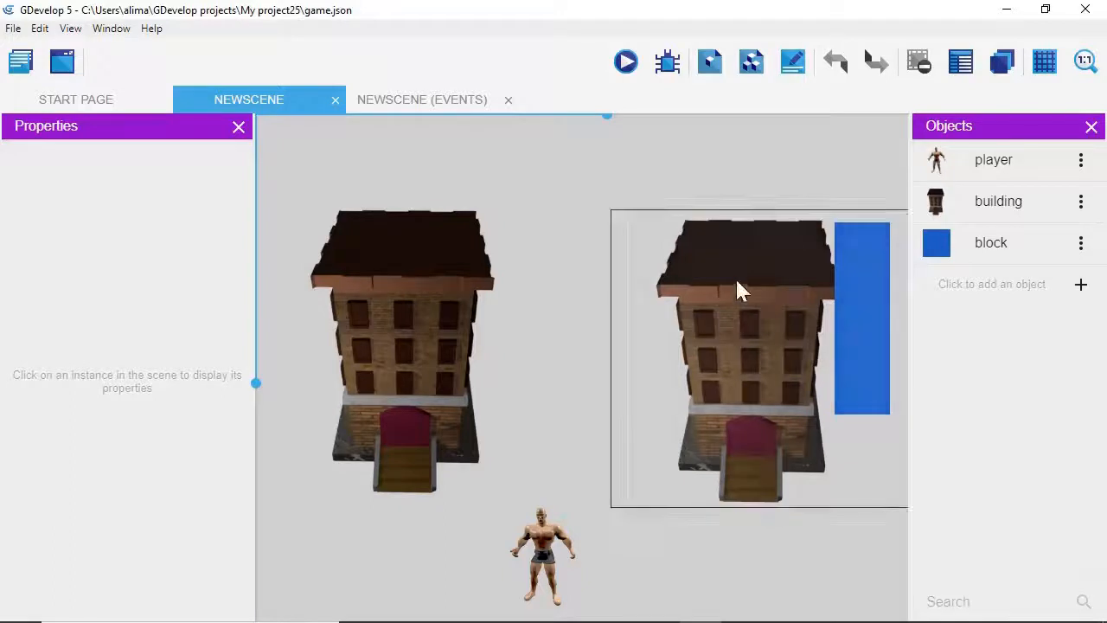
Move the block onto the right-hand building's facade at about X 527, Y 216, and resize it to about 91 by 127
{"action": "left_click_drag", "start_coordinate": [848, 357], "coordinate": [738, 344]}
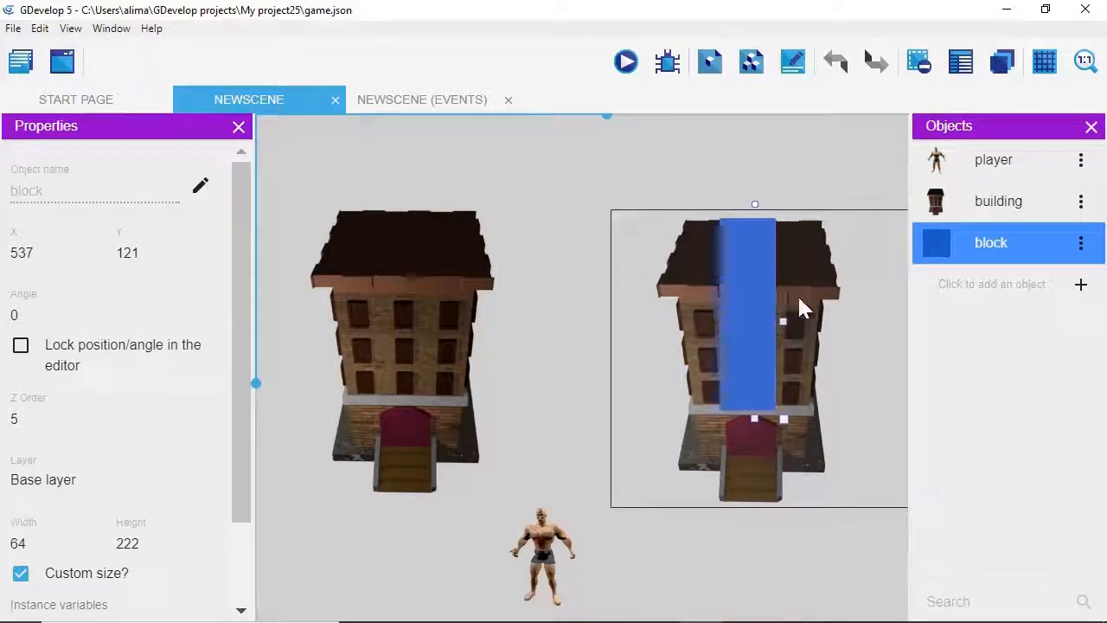
{"action": "left_click_drag", "start_coordinate": [755, 418], "coordinate": [773, 367]}
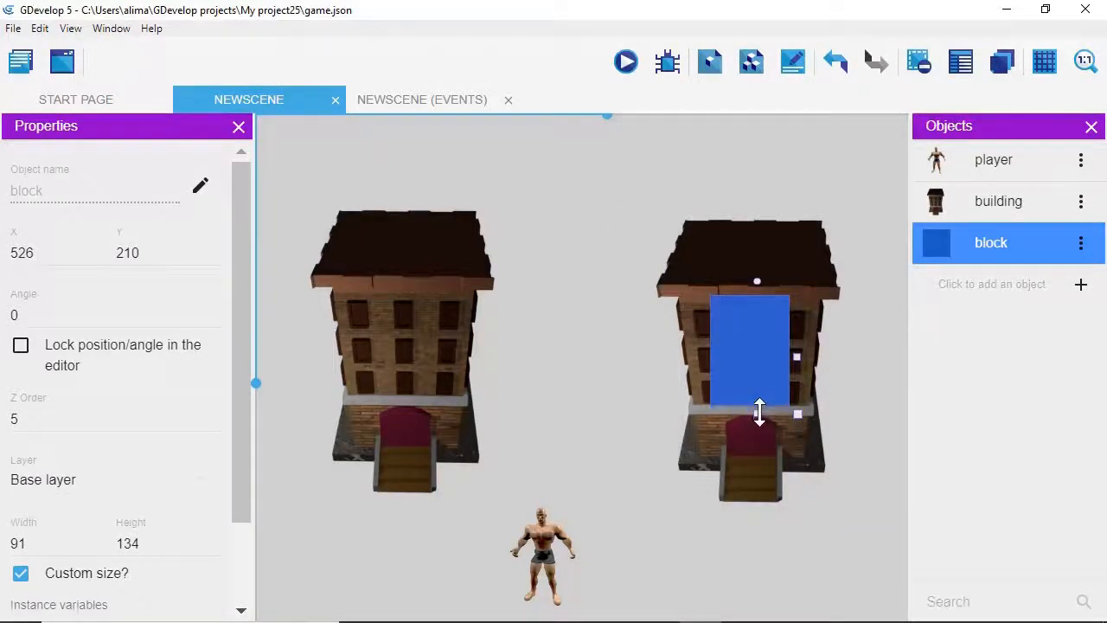
{"action": "left_click_drag", "start_coordinate": [759, 418], "coordinate": [764, 381]}
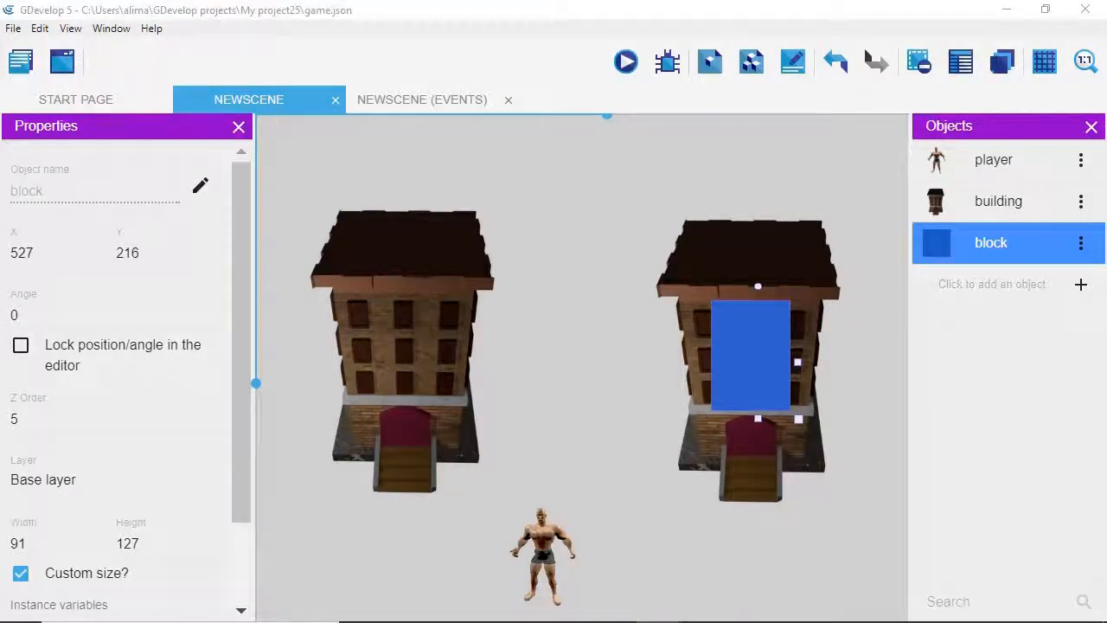
{"action": "left_click", "coordinate": [821, 549]}
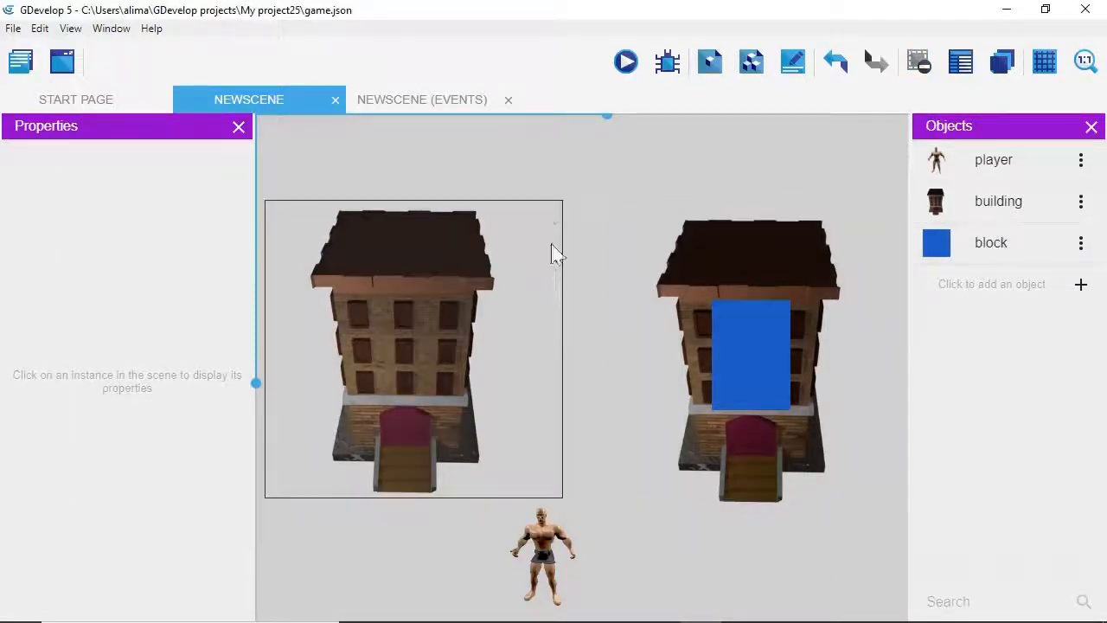
Add an empty event below the "Any key is pressed" event in the NewScene events
{"action": "left_click", "coordinate": [463, 102]}
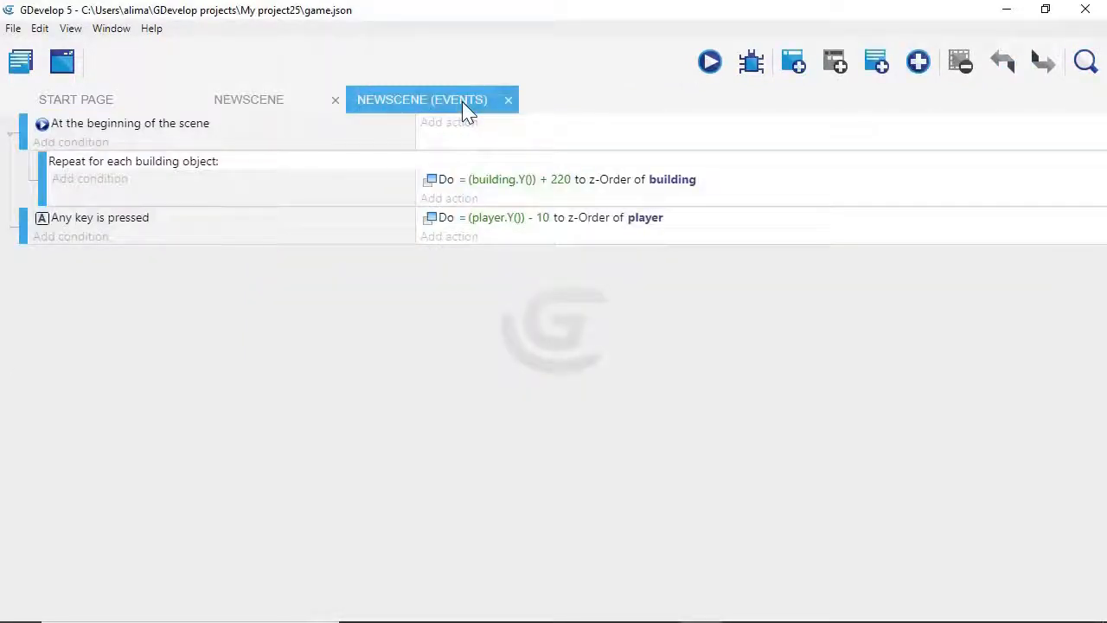
{"action": "left_click", "coordinate": [338, 245]}
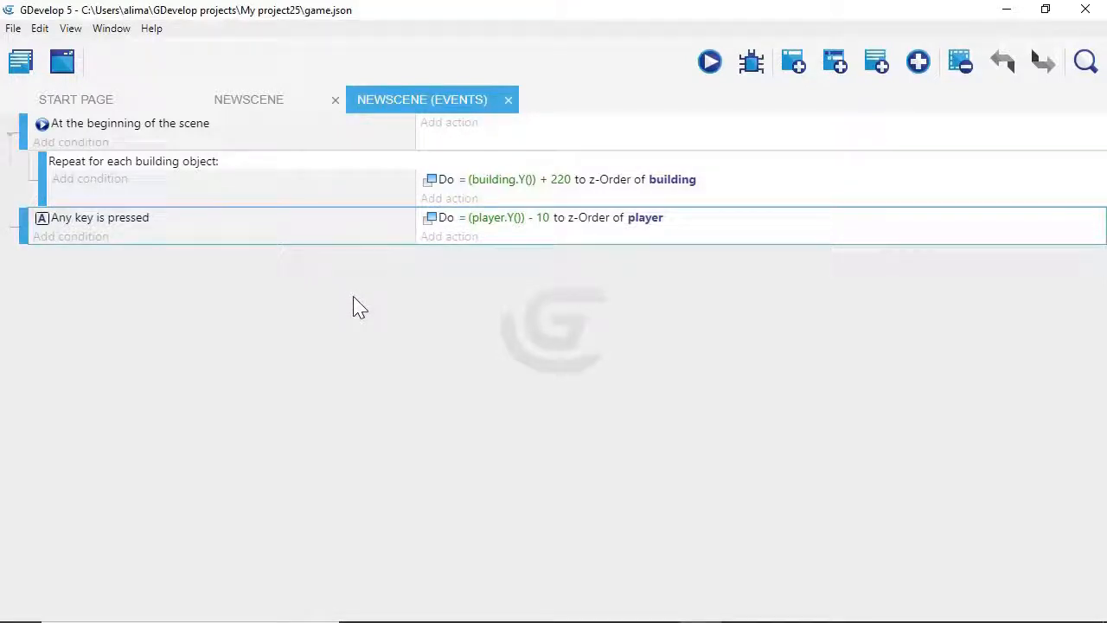
{"action": "left_click", "coordinate": [800, 75]}
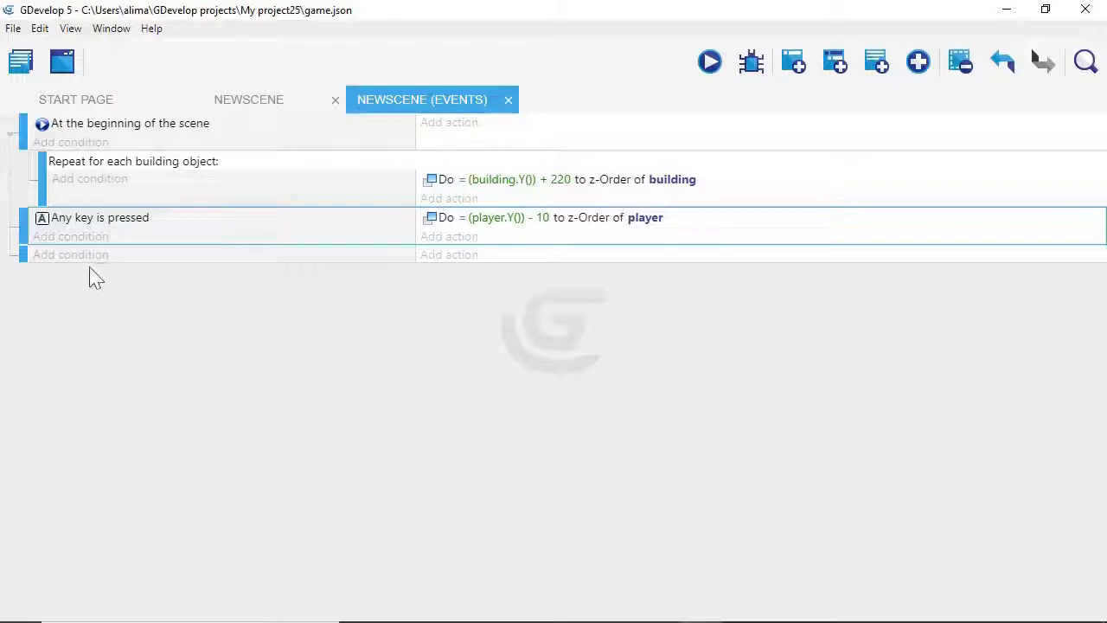
Add a "Separate two objects" action to the empty event that moves player away from block
{"action": "left_click", "coordinate": [449, 254]}
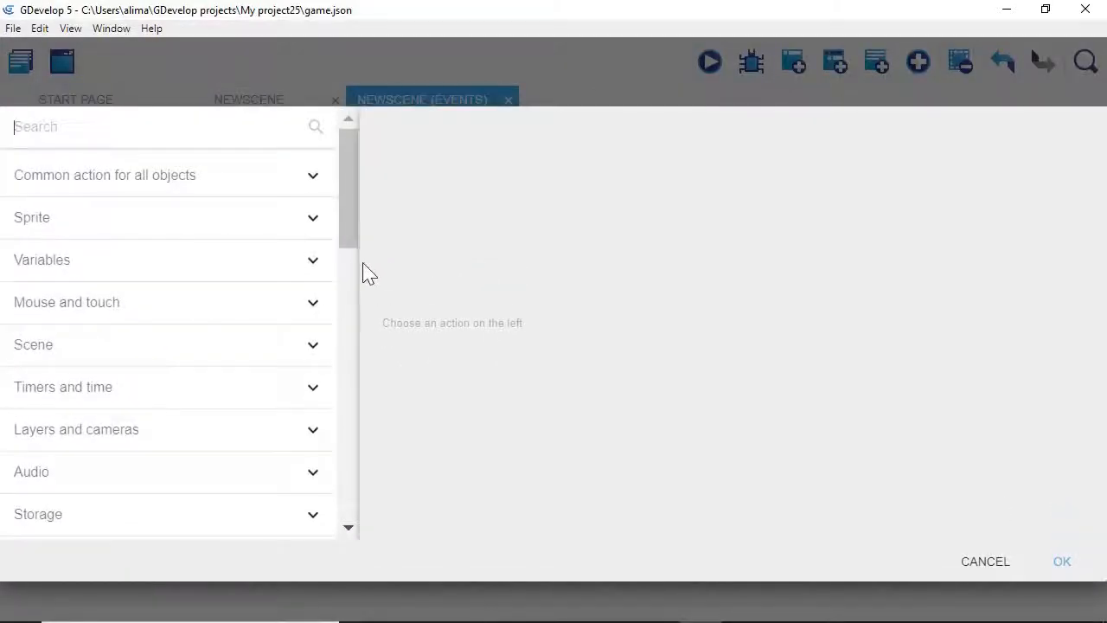
{"action": "left_click", "coordinate": [236, 190]}
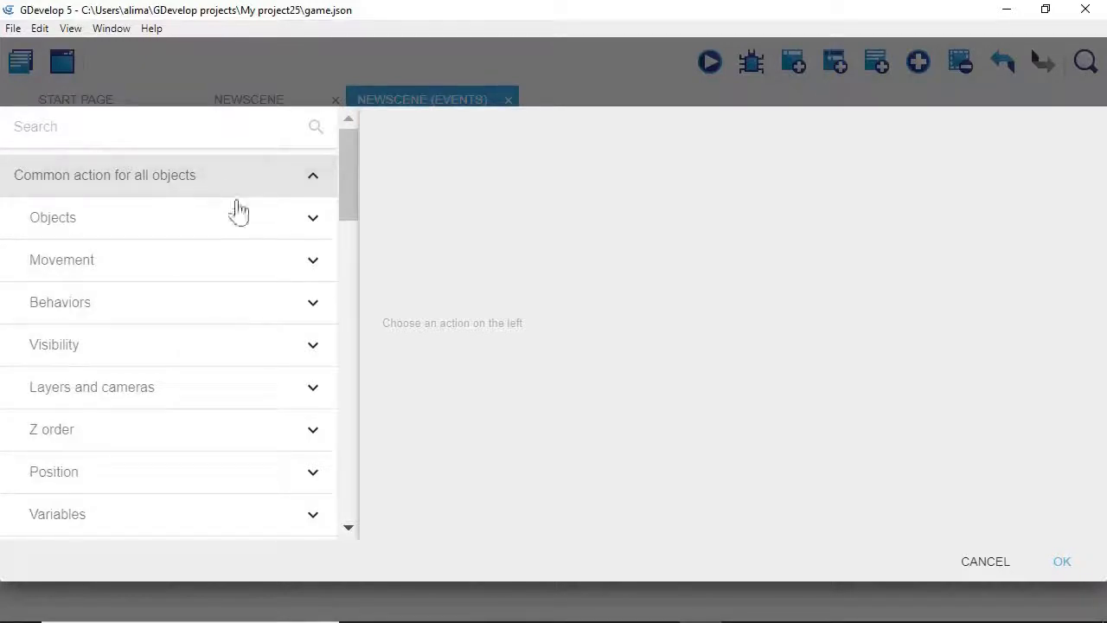
{"action": "left_click_drag", "start_coordinate": [348, 223], "coordinate": [353, 284]}
{"action": "left_click", "coordinate": [144, 331]}
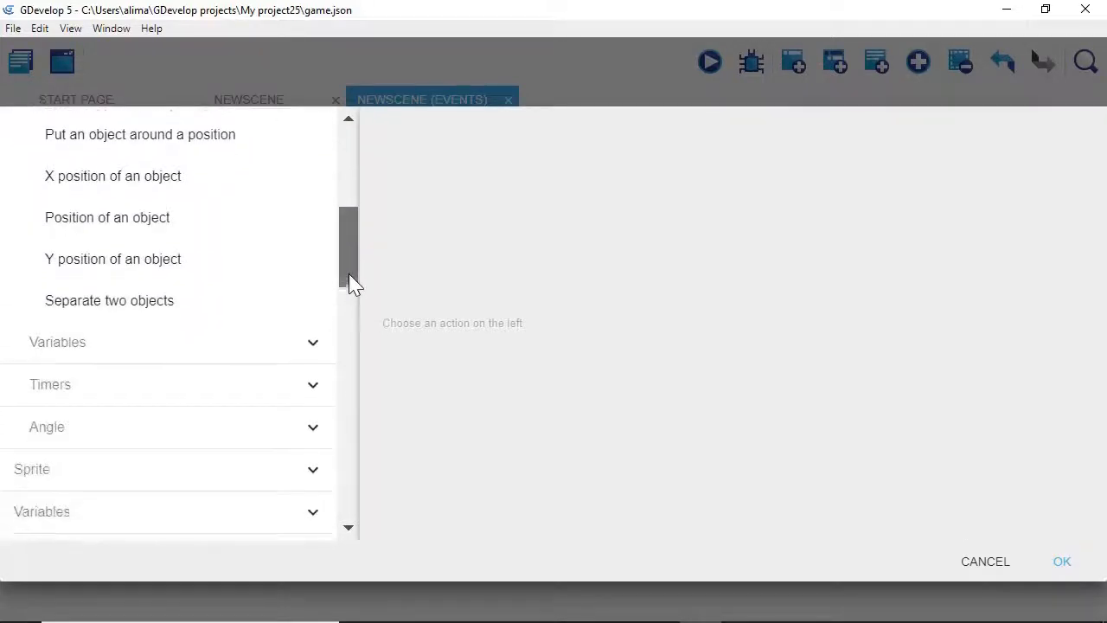
{"action": "left_click", "coordinate": [222, 306]}
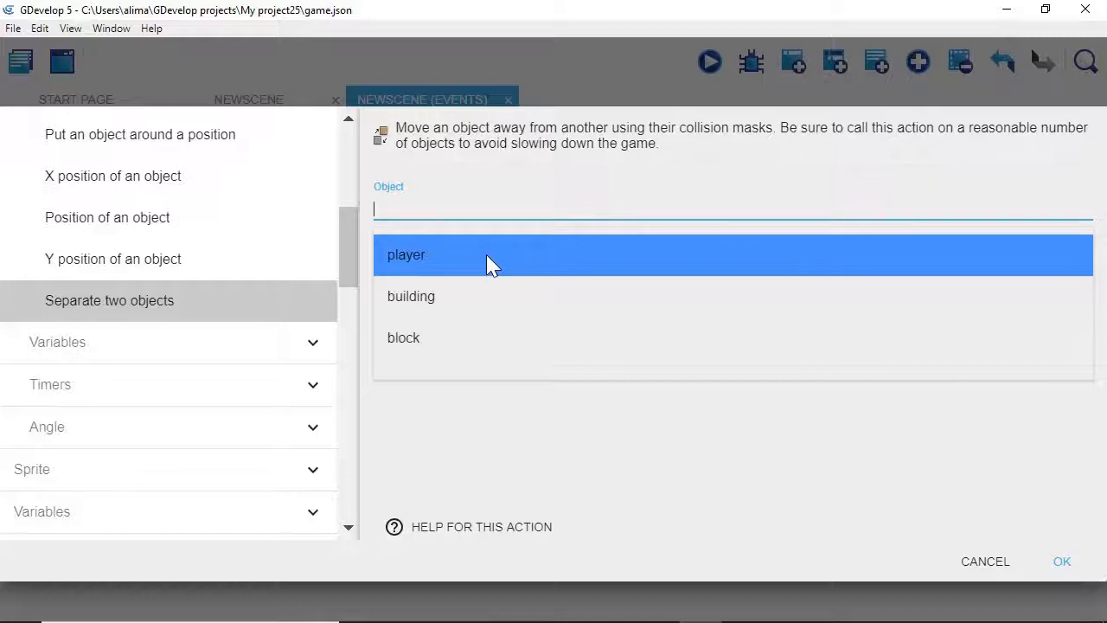
{"action": "left_click", "coordinate": [487, 254]}
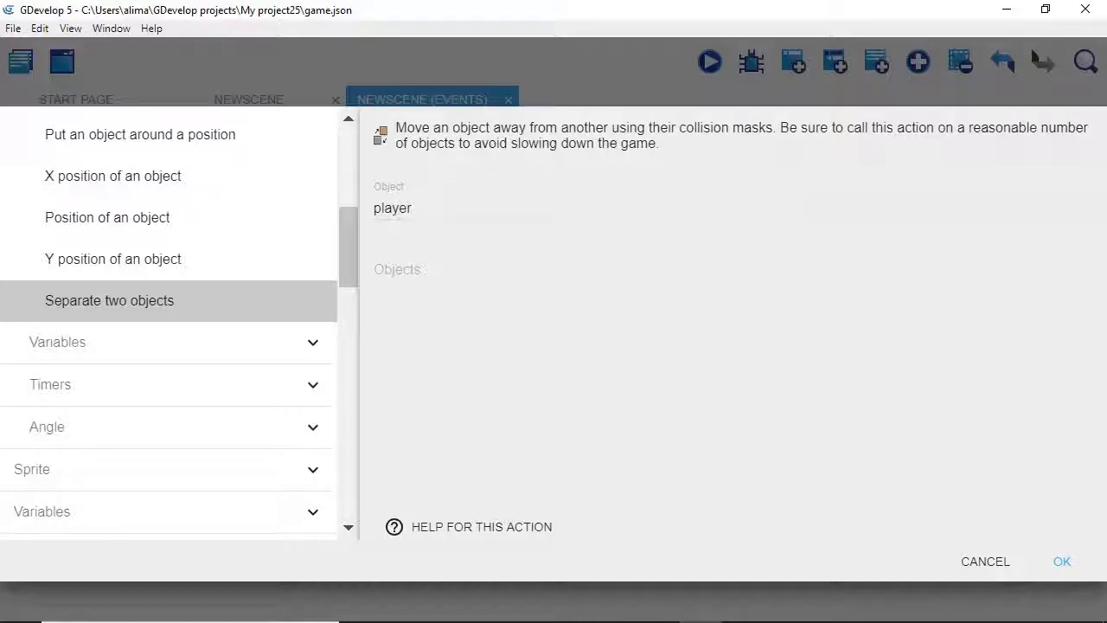
{"action": "left_click", "coordinate": [397, 269]}
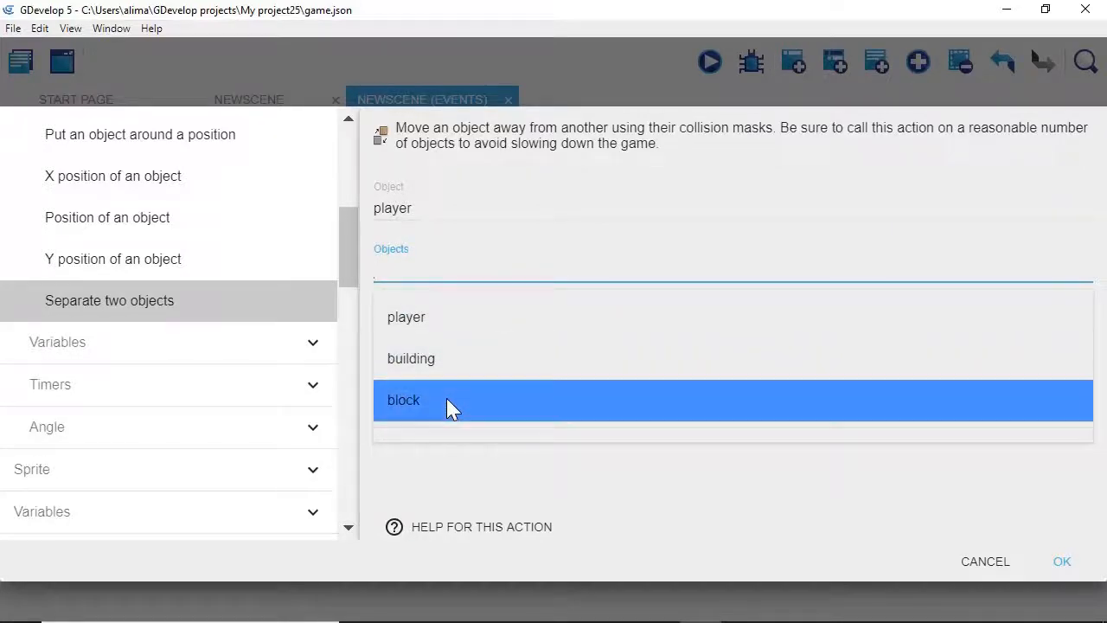
{"action": "left_click", "coordinate": [446, 399]}
{"action": "left_click", "coordinate": [552, 436]}
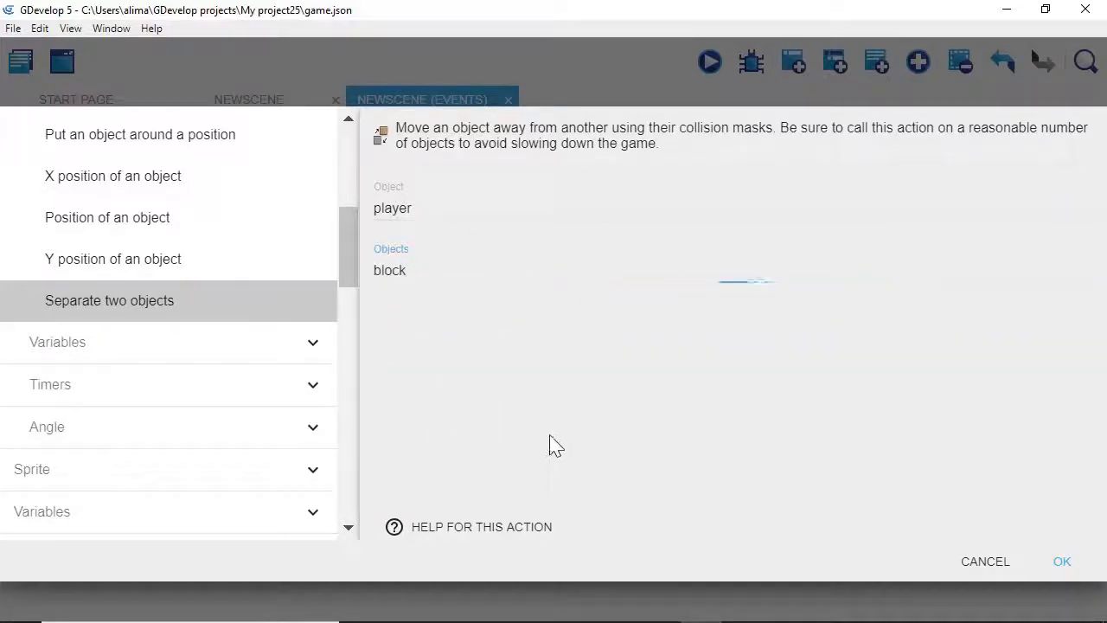
{"action": "left_click", "coordinate": [1061, 561]}
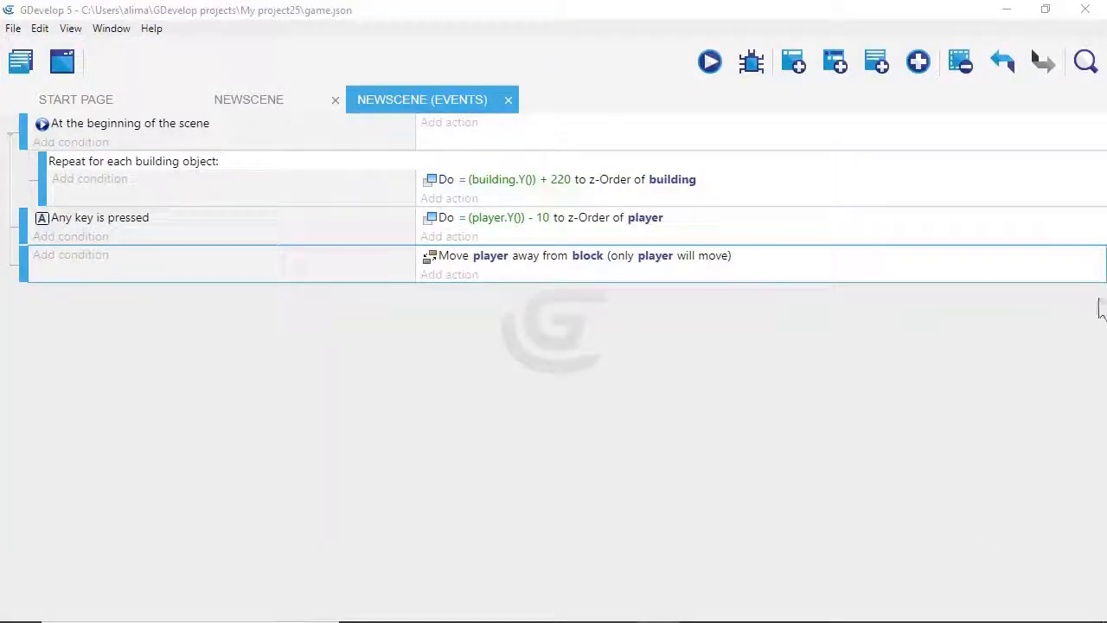
{"action": "left_click", "coordinate": [808, 348]}
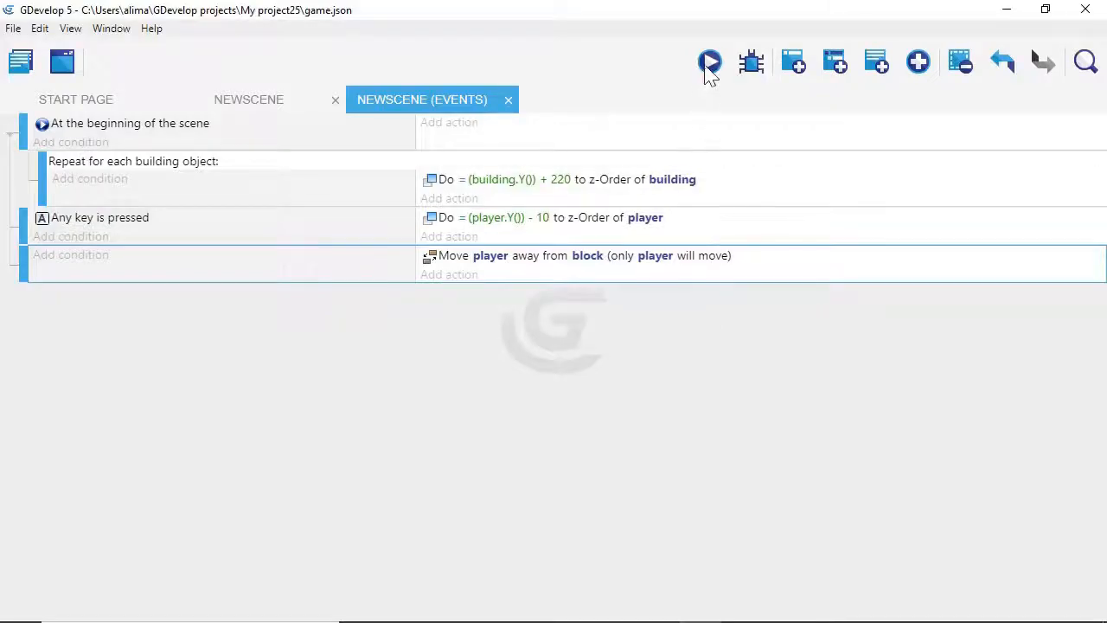
Preview the scene and walk the player back and forth at the right-hand building's entrance to check the collision
{"action": "left_click", "coordinate": [708, 66]}
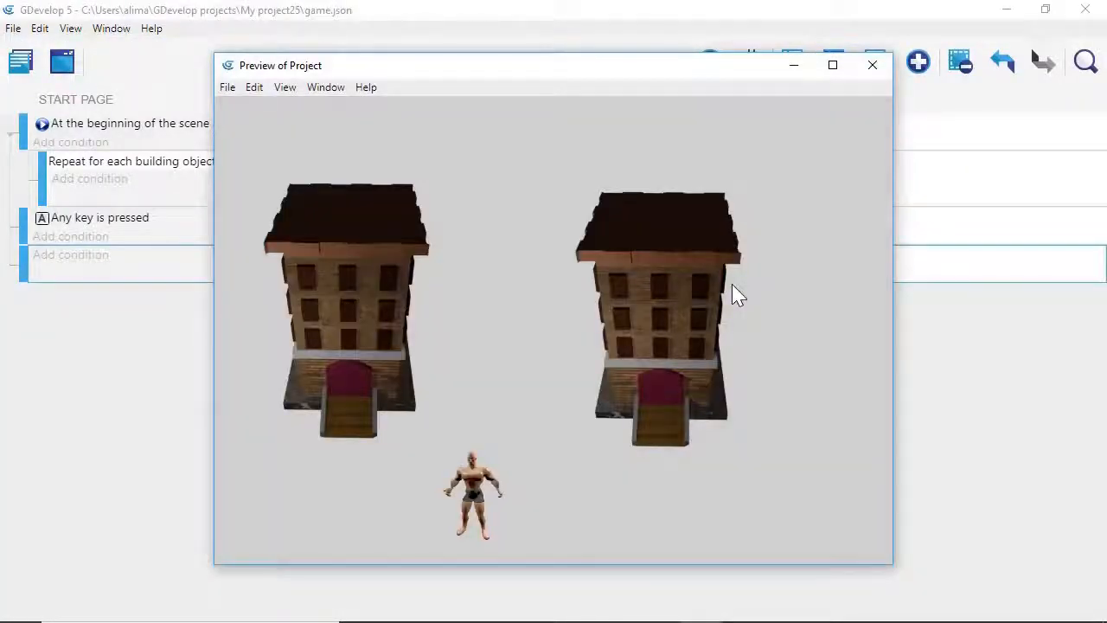
{"action": "key", "text": "Right"}
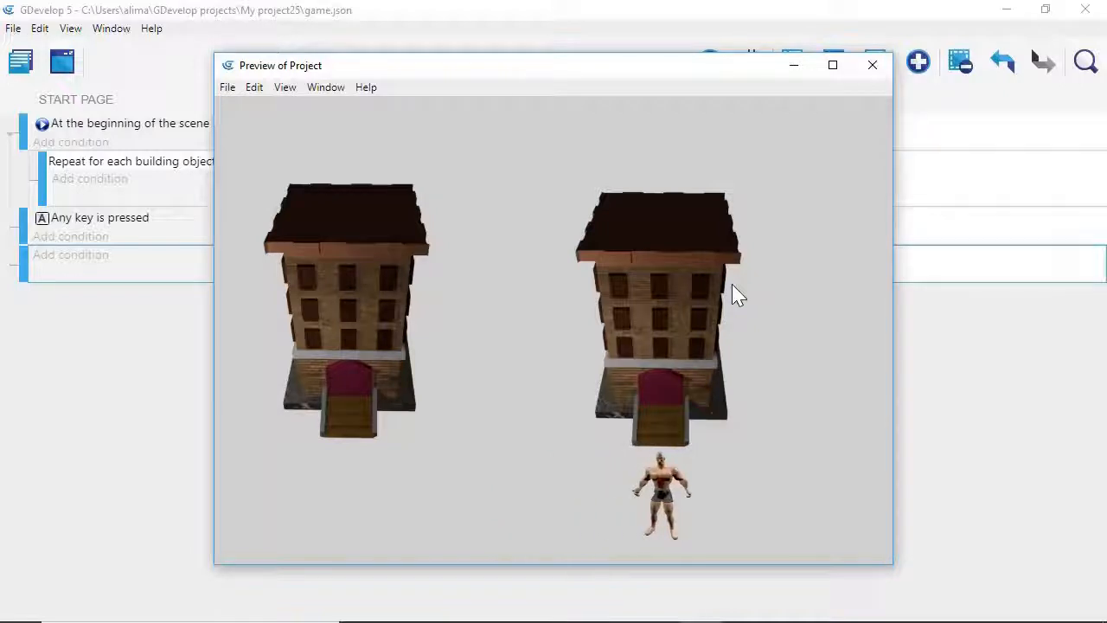
{"action": "key", "text": "Up"}
{"action": "key", "text": "Down"}
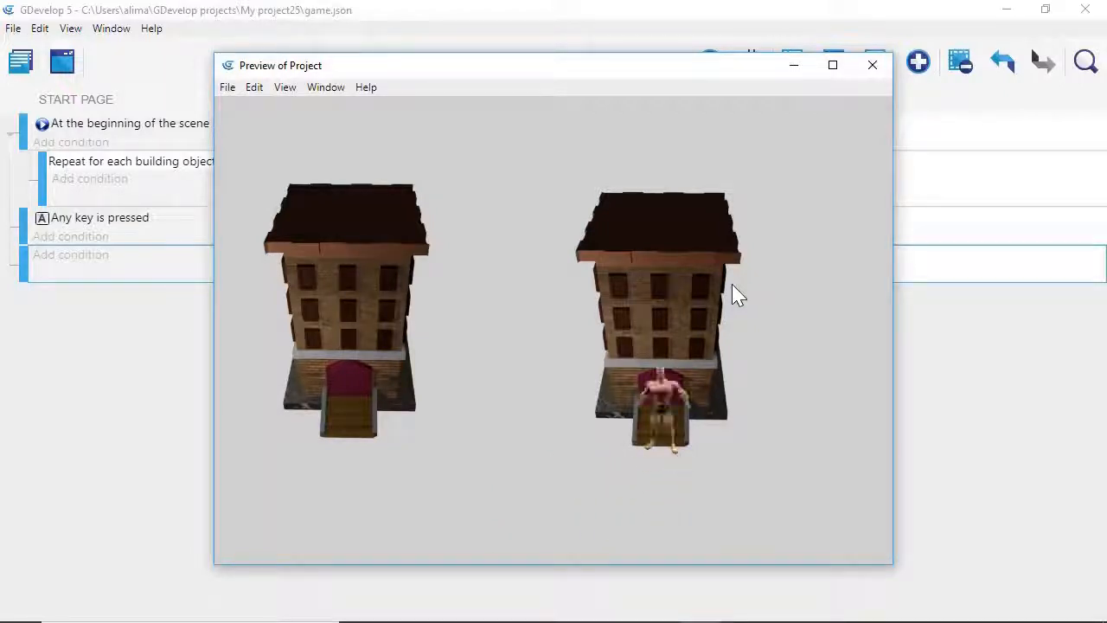
{"action": "key", "text": "Up"}
{"action": "key", "text": "Down"}
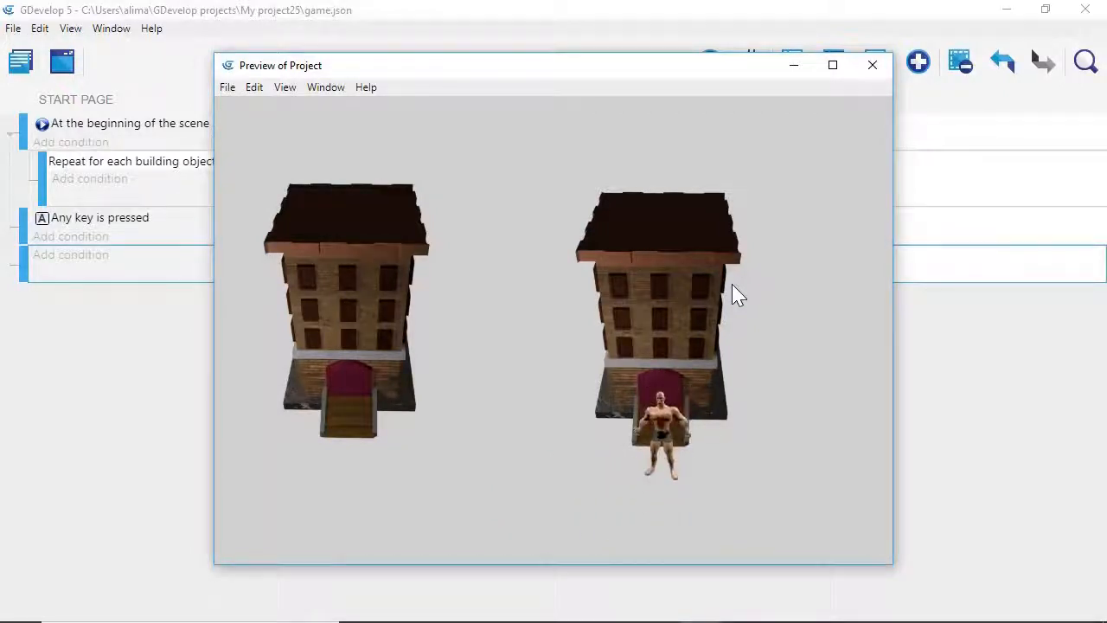
{"action": "key", "text": "Up"}
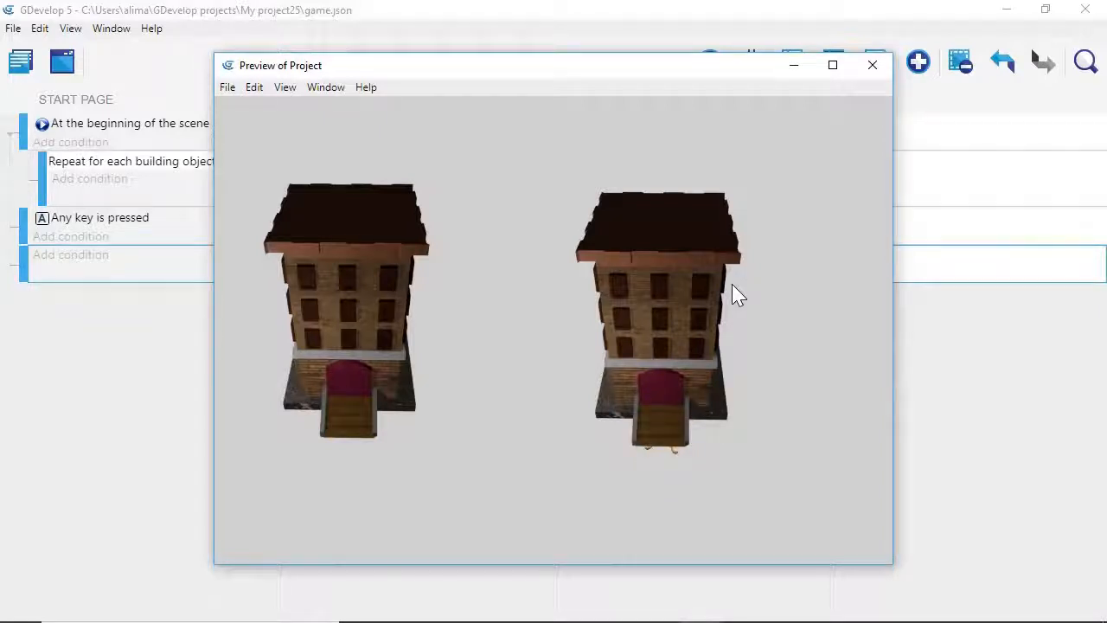
{"action": "key", "text": "Down"}
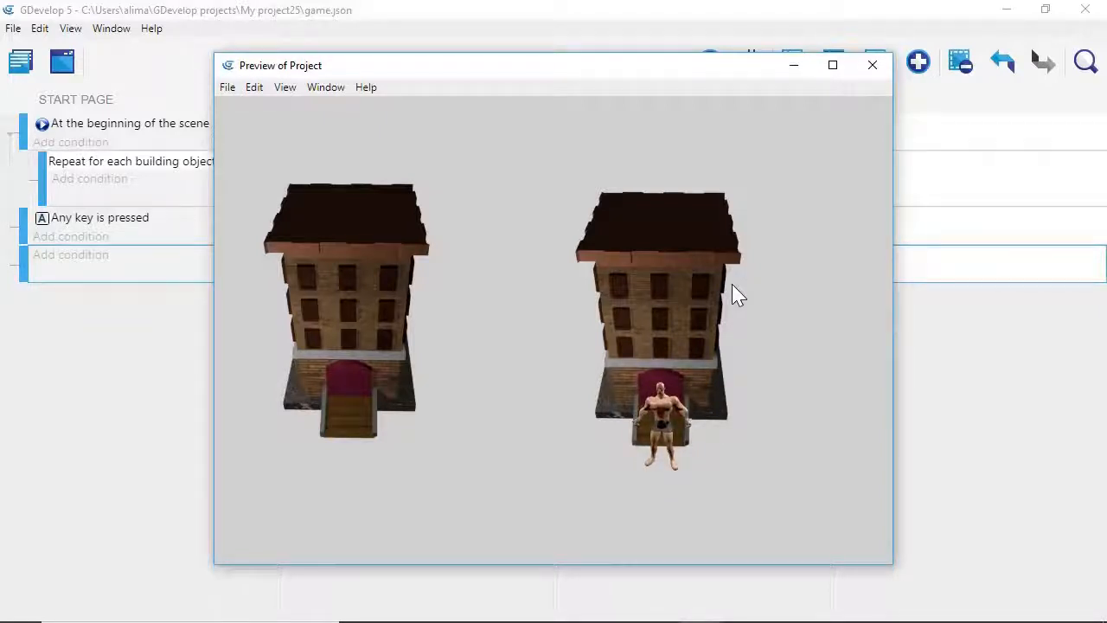
{"action": "key", "text": "Up"}
{"action": "key", "text": "Down"}
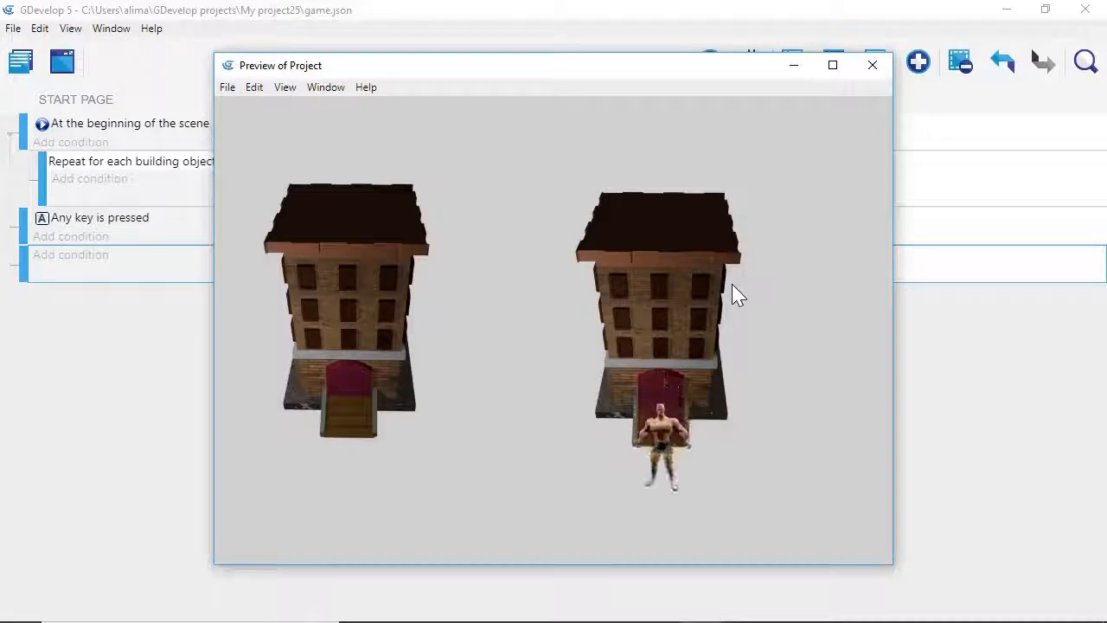
Walk the player against the right-hand building's right side and front-left corner to check the collision and layering
{"action": "key", "text": "Right"}
{"action": "key", "text": "Up"}
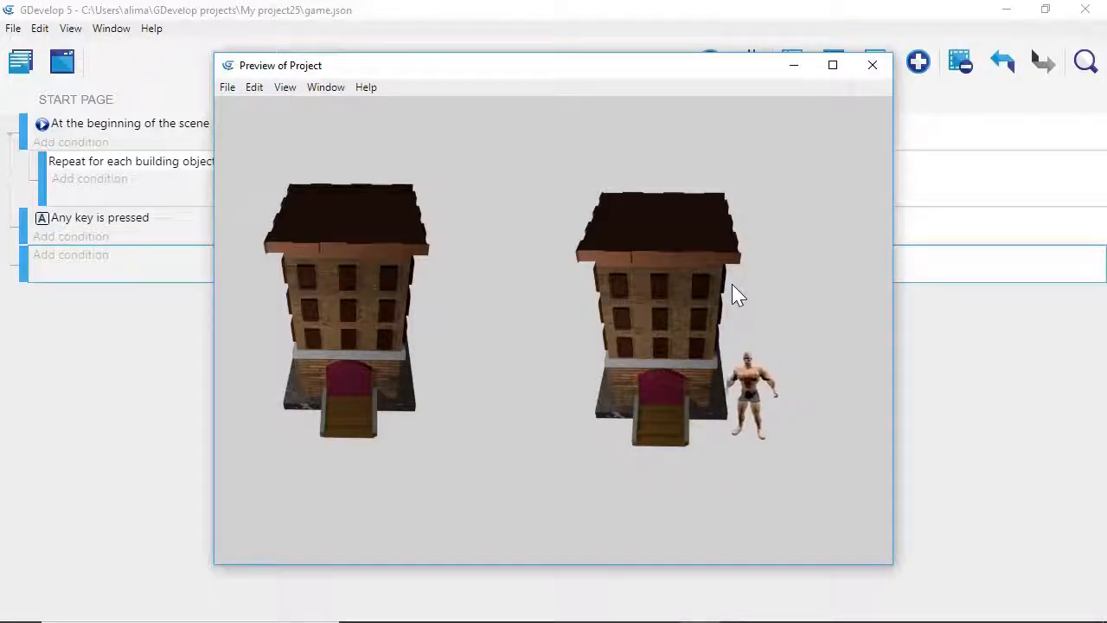
{"action": "key", "text": "Left"}
{"action": "key", "text": "Up"}
{"action": "key", "text": "Down"}
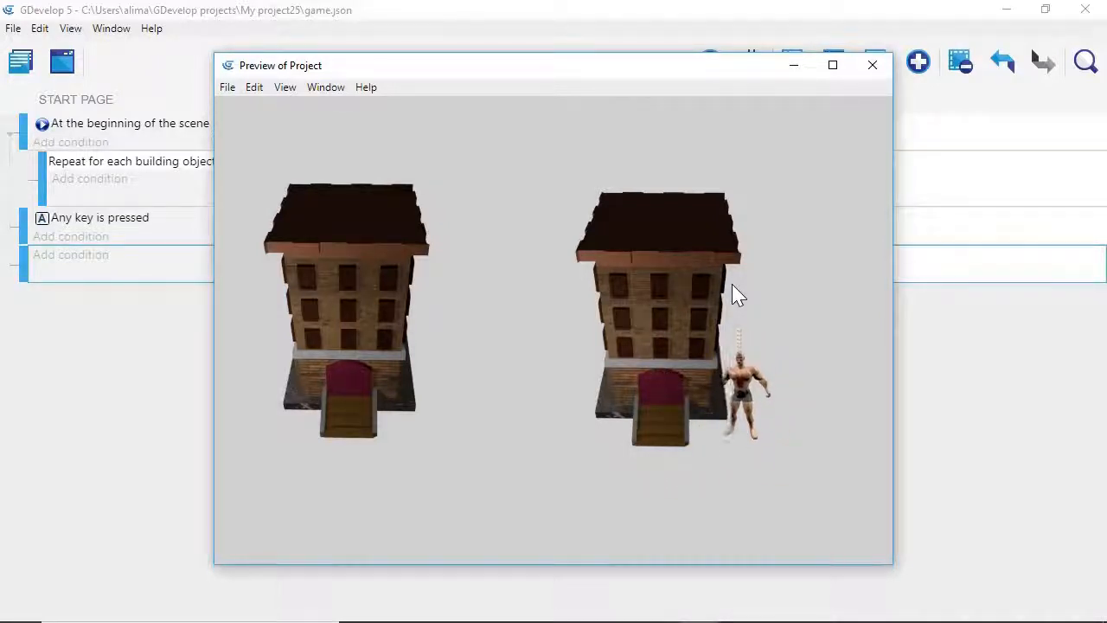
{"action": "key", "text": "Down"}
{"action": "key", "text": "Left"}
{"action": "key", "text": "Up"}
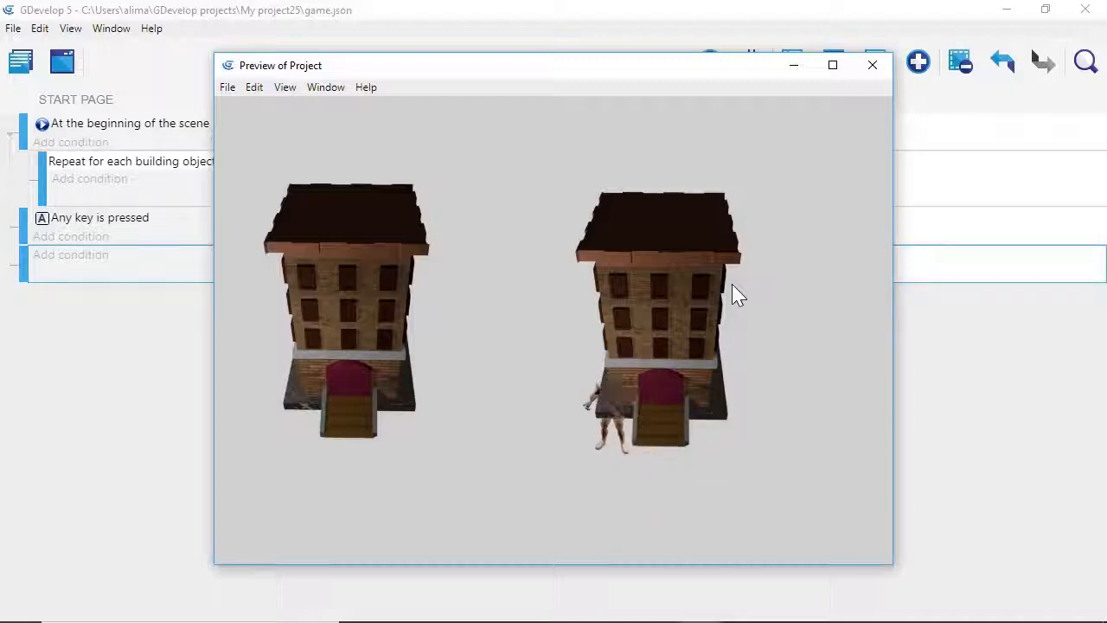
Walk the player back to the right-hand building's stairs to recheck the layering, and move it out past the left side
{"action": "key", "text": "Right"}
{"action": "key", "text": "Up"}
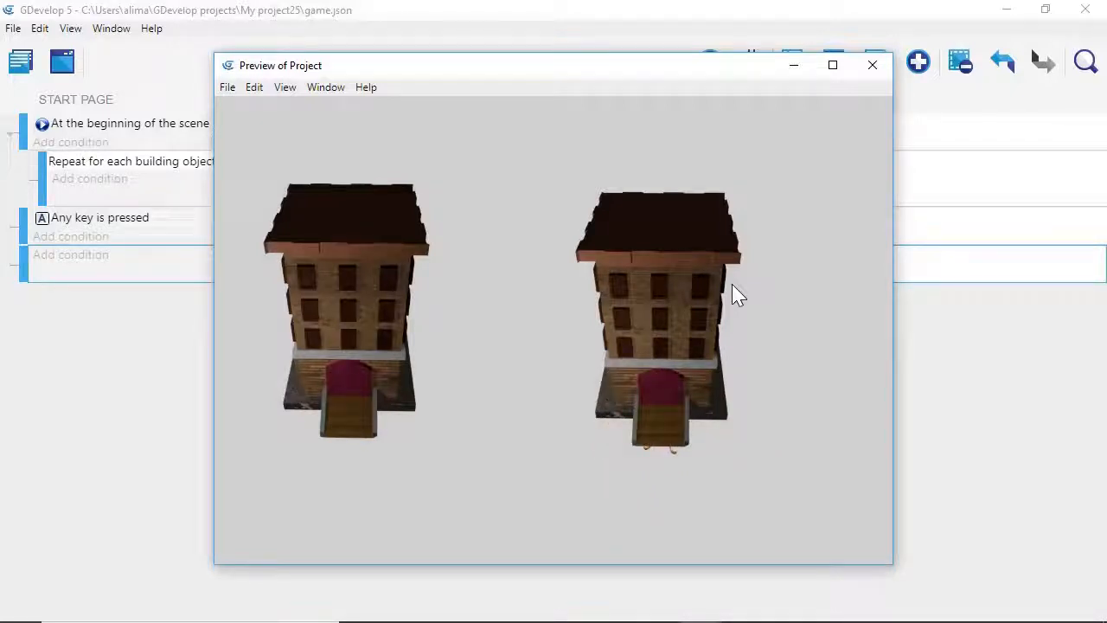
{"action": "key", "text": "Down"}
{"action": "key", "text": "Up"}
{"action": "key", "text": "Down"}
{"action": "key", "text": "Left"}
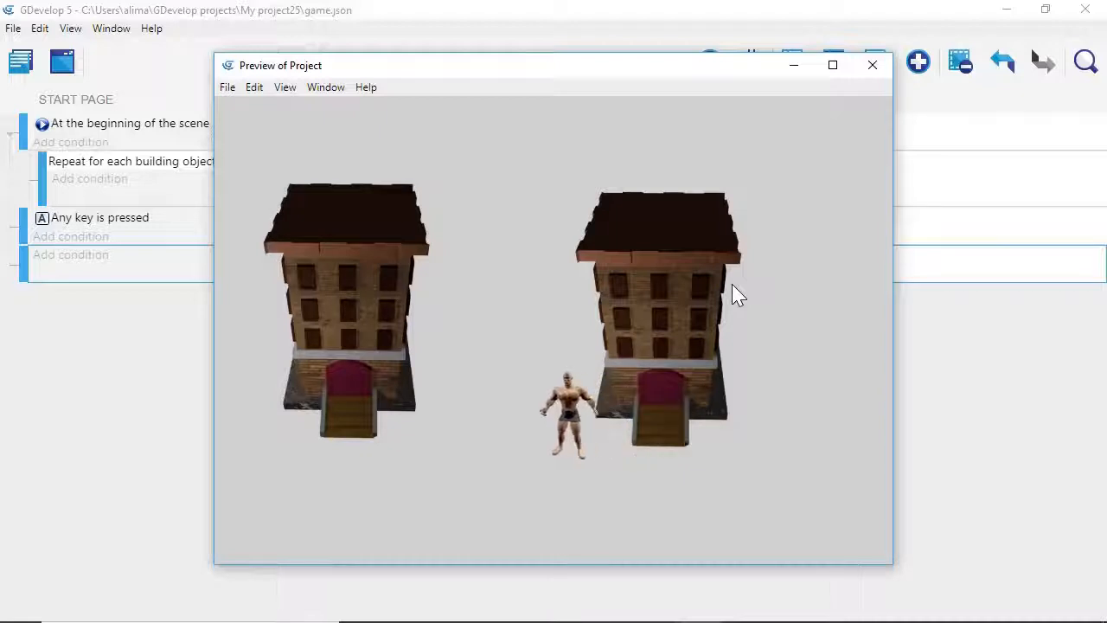
Walk the player up the right-hand building's left side, behind its roof and down its right side to check the collision
{"action": "key", "text": "Up"}
{"action": "key", "text": "Up"}
{"action": "key", "text": "Right"}
{"action": "key", "text": "Up"}
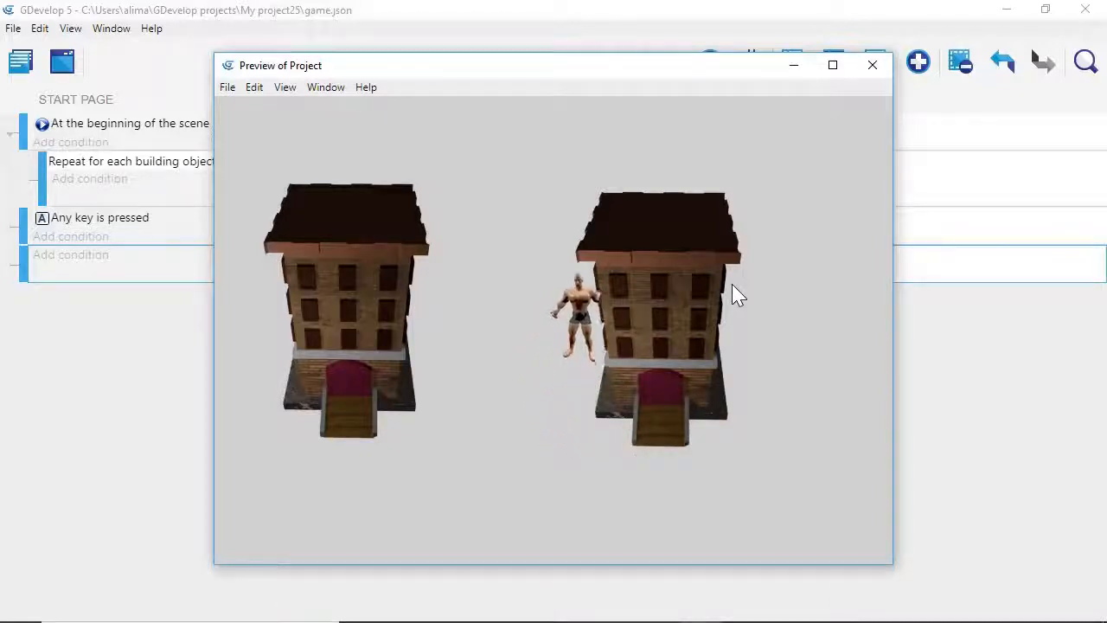
{"action": "key", "text": "Right"}
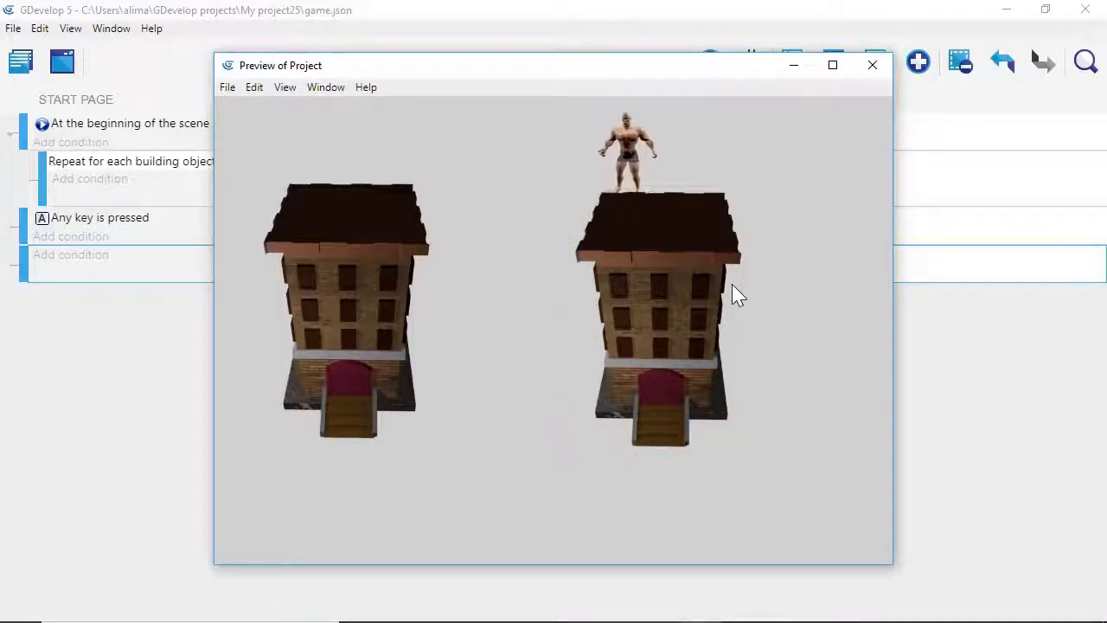
{"action": "key", "text": "Up"}
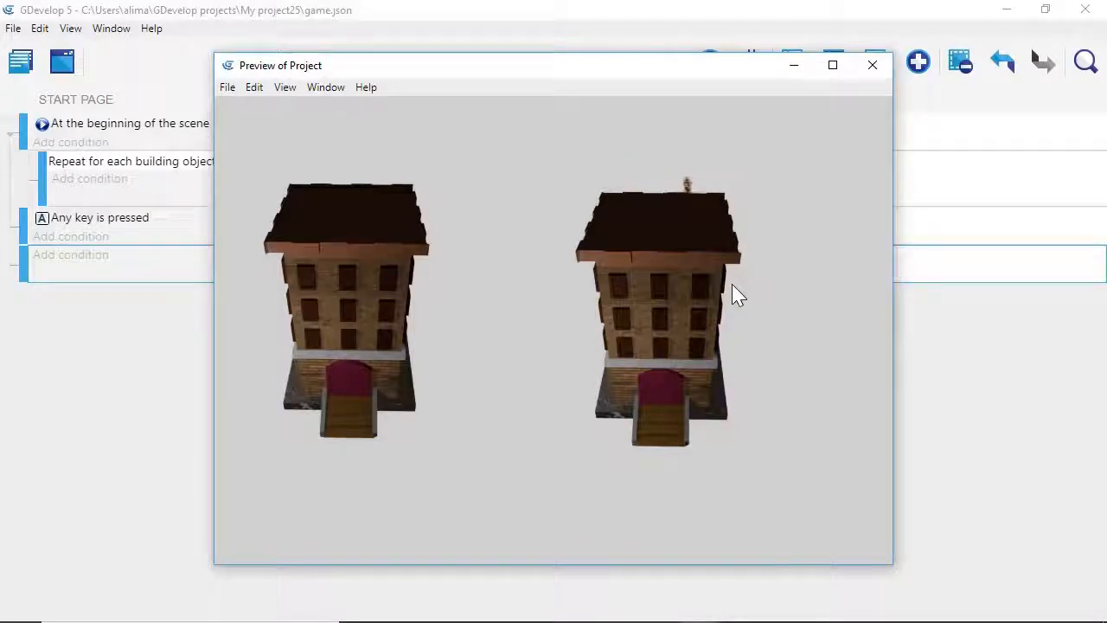
{"action": "key", "text": "Right"}
{"action": "key", "text": "Down"}
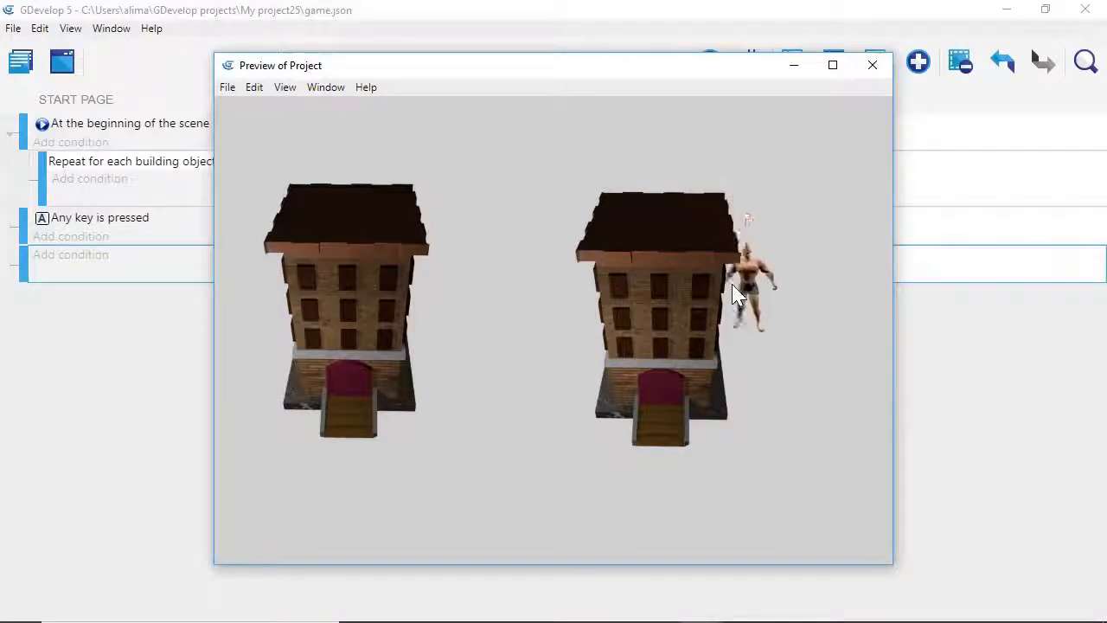
Walk the player down the right-hand building's right side and up and down its stairs to check the layering, and close the preview
{"action": "key", "text": "Down"}
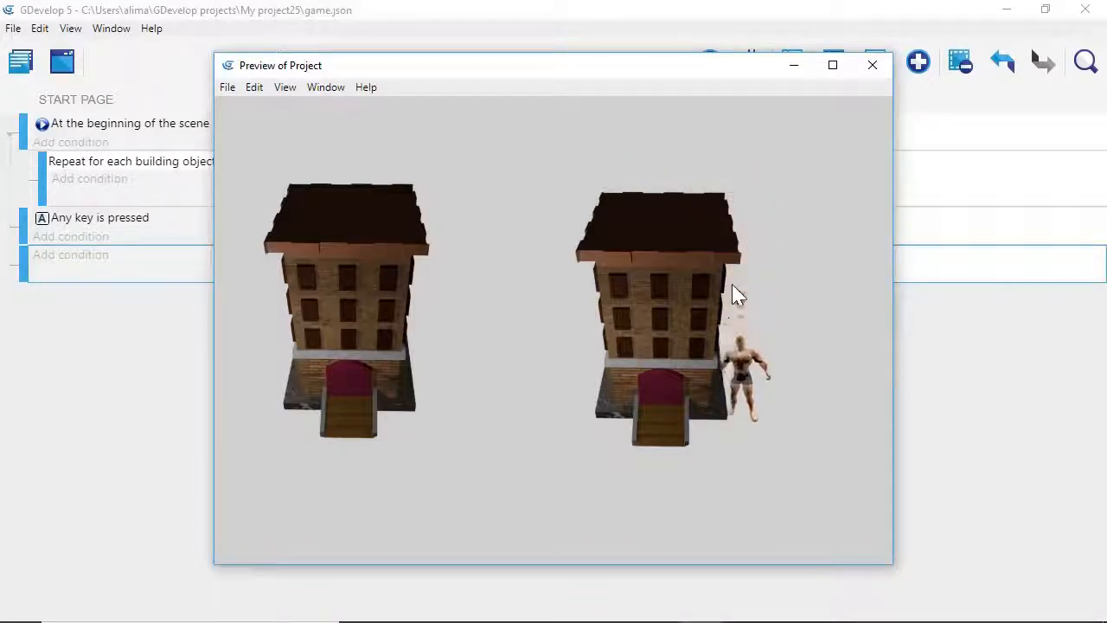
{"action": "key", "text": "Left"}
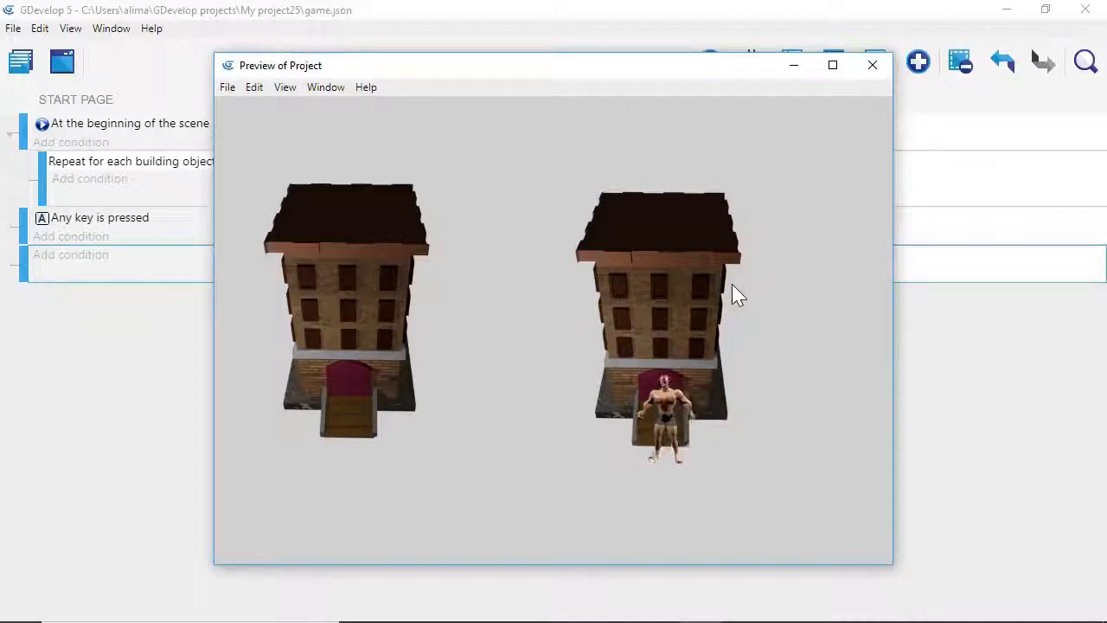
{"action": "key", "text": "Up"}
{"action": "key", "text": "Down"}
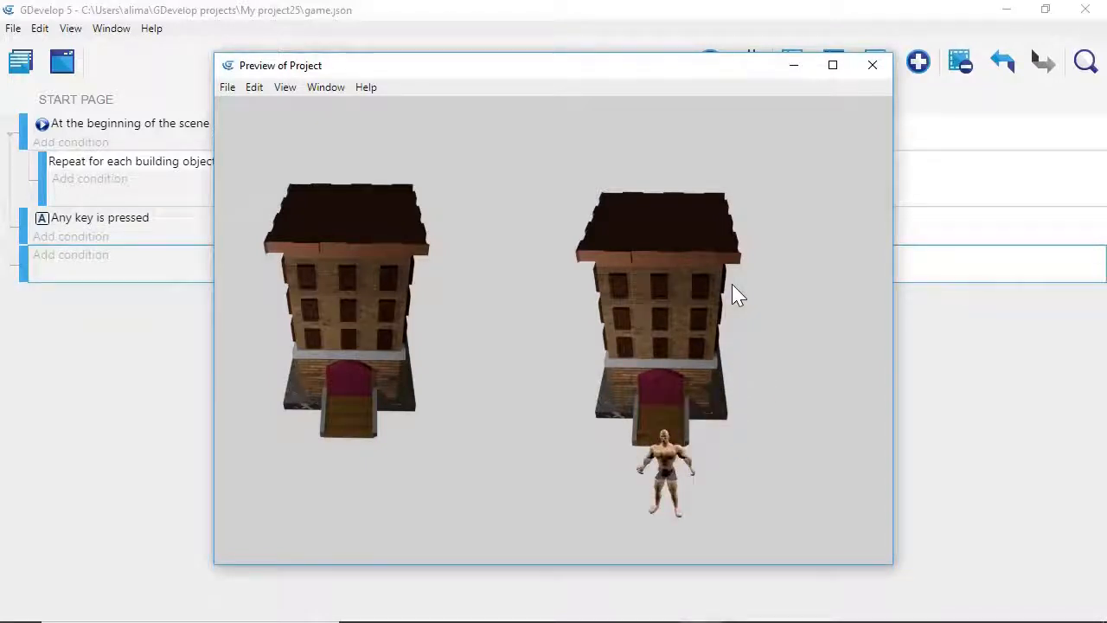
{"action": "key", "text": "Up"}
{"action": "key", "text": "Down"}
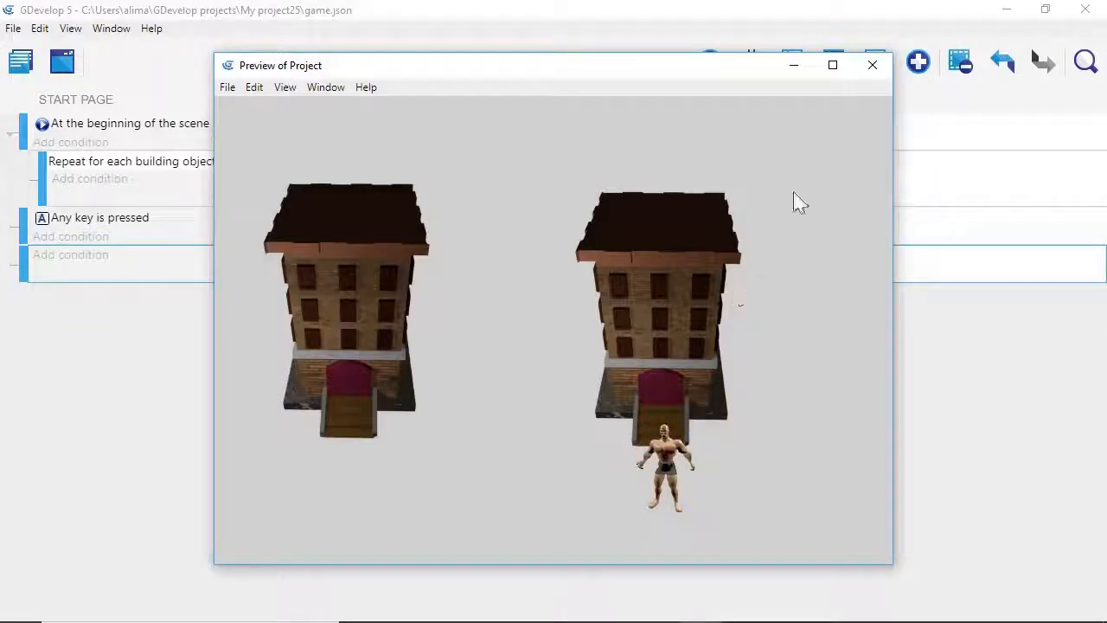
{"action": "left_click", "coordinate": [873, 66]}
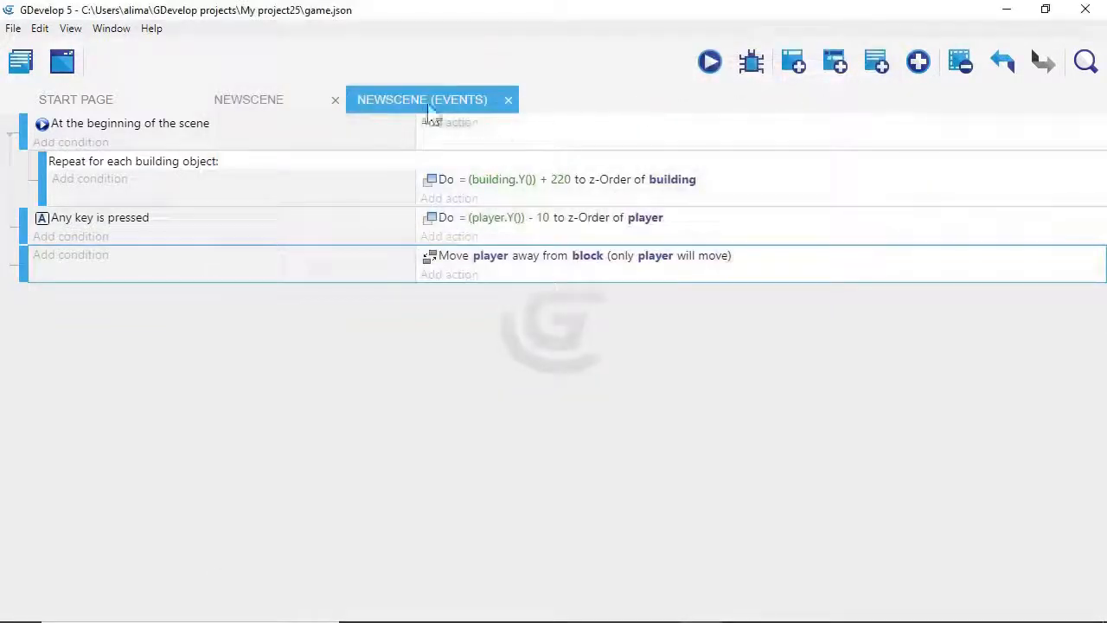
Shrink the block on the right-hand building to a height of about 107 and place it at Y about 230
{"action": "left_click", "coordinate": [292, 104]}
{"action": "left_click", "coordinate": [735, 337]}
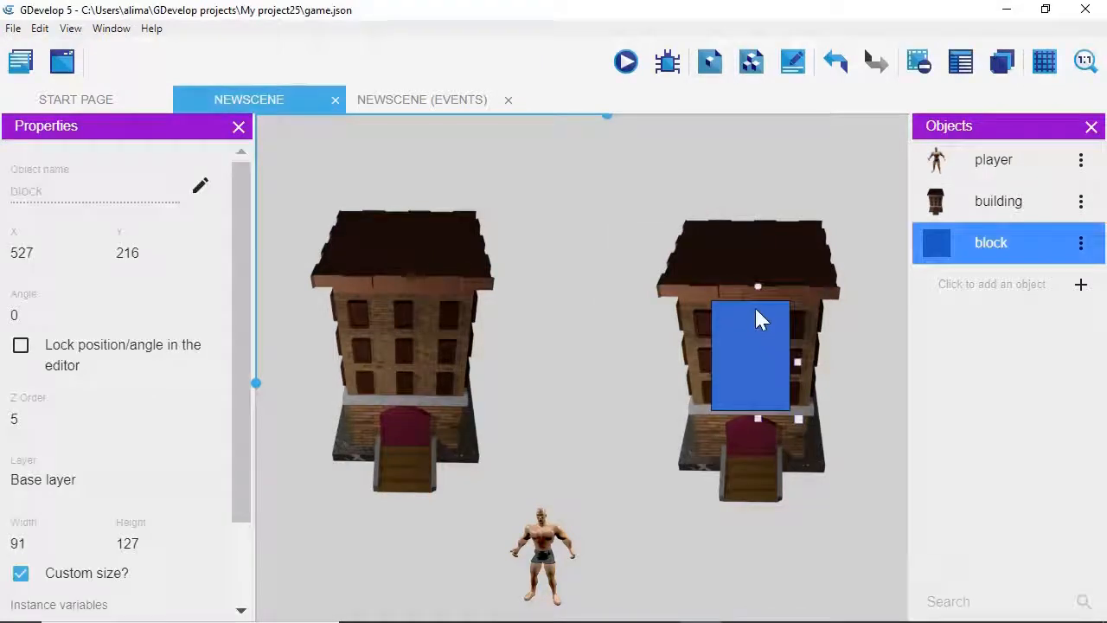
{"action": "left_click_drag", "start_coordinate": [759, 417], "coordinate": [759, 375]}
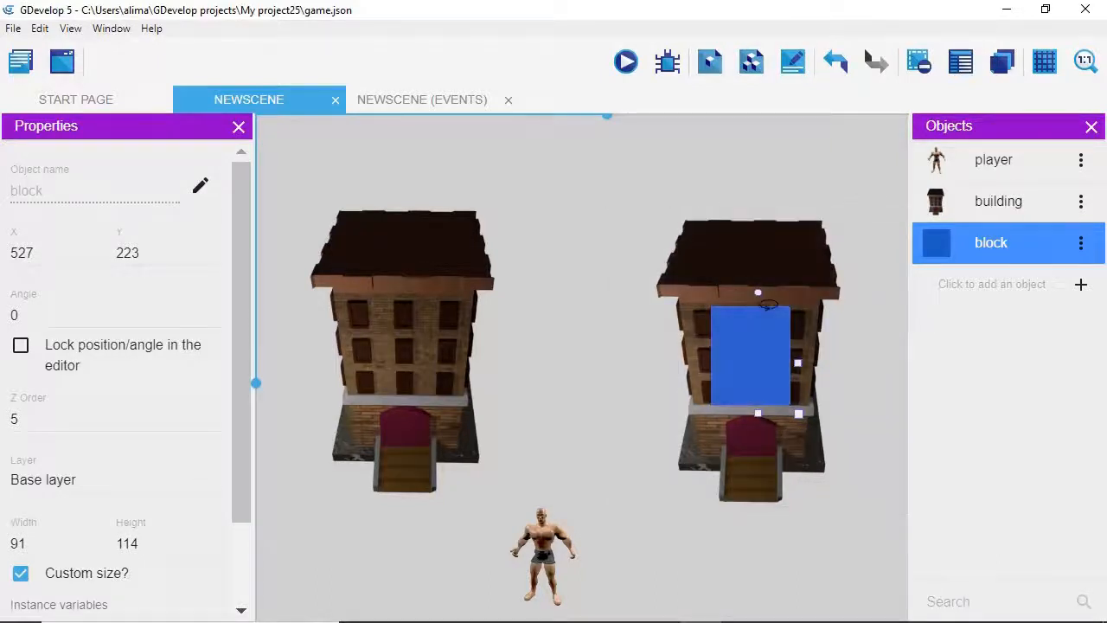
{"action": "left_click_drag", "start_coordinate": [759, 414], "coordinate": [759, 406]}
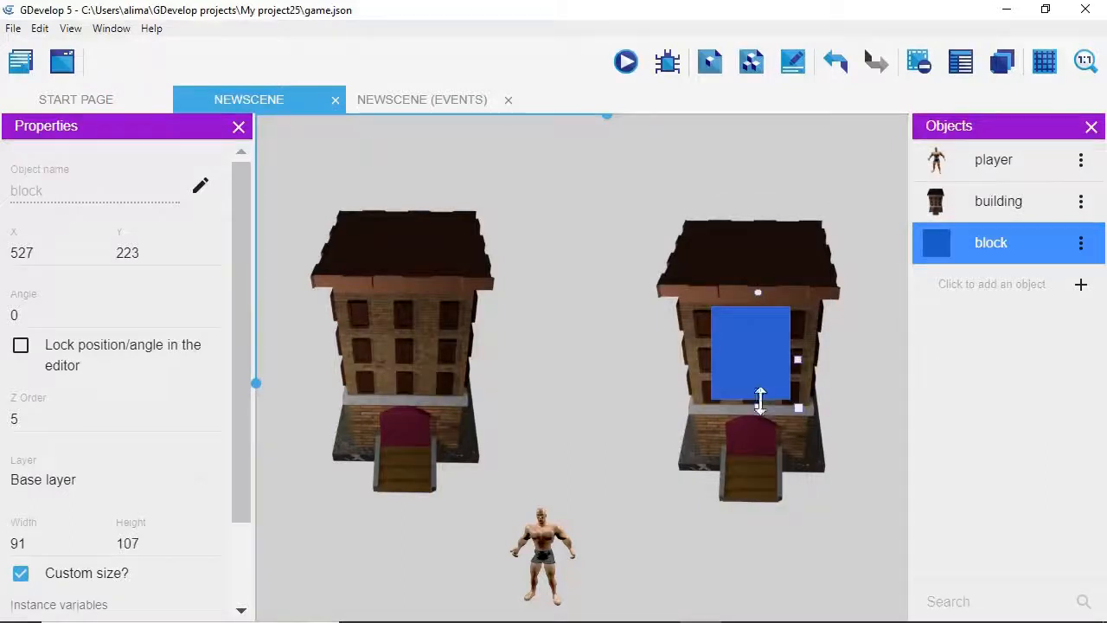
{"action": "left_click_drag", "start_coordinate": [762, 362], "coordinate": [762, 369]}
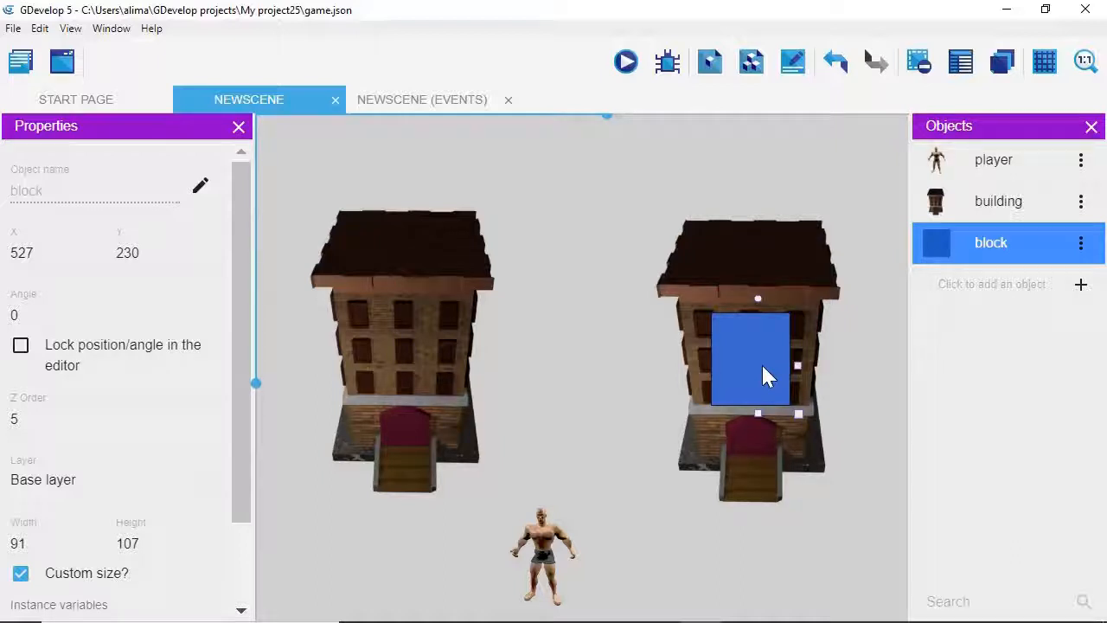
Change the building's z-order expression in the scene events to (building.Y()) + 210
{"action": "left_click", "coordinate": [451, 106]}
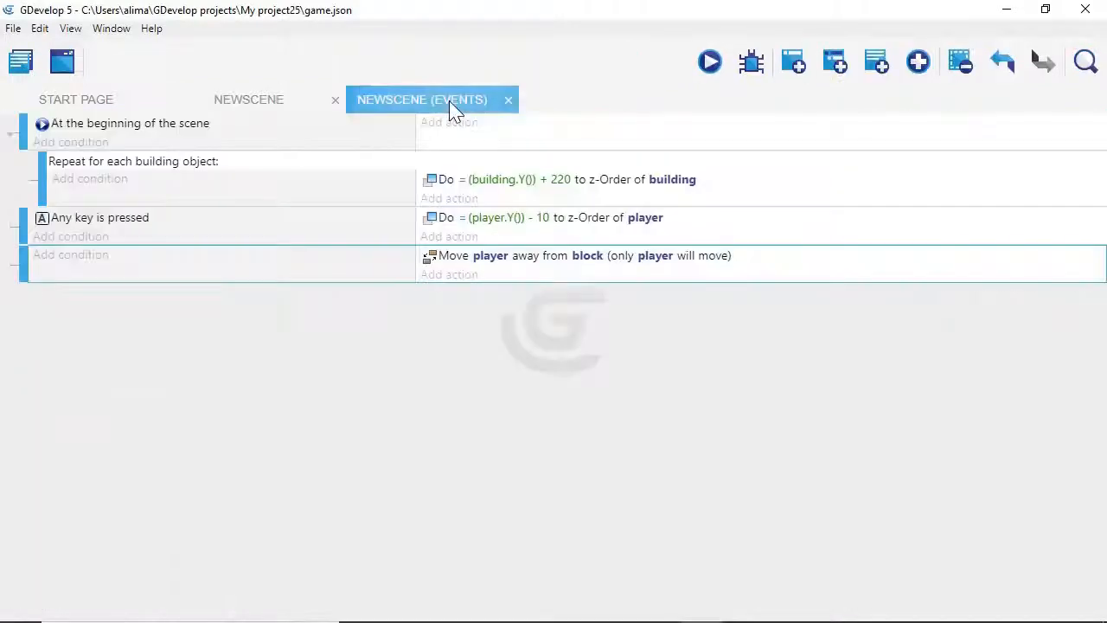
{"action": "left_click", "coordinate": [567, 185]}
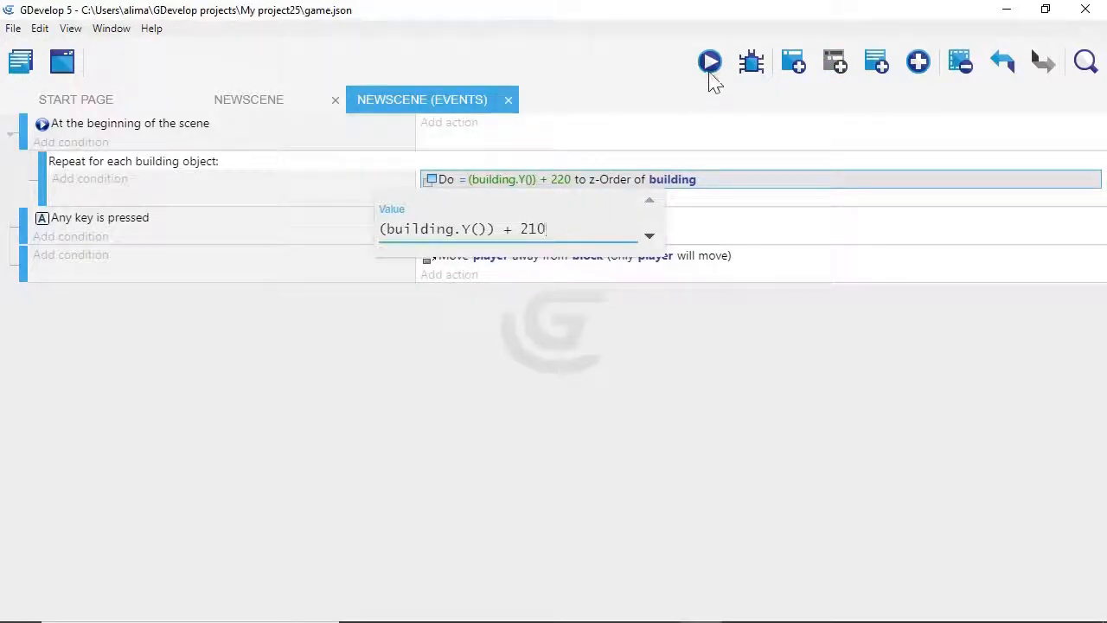
{"action": "key", "text": "Return"}
Preview the scene and walk the player up the right-hand building's stairs to test the new z-order offset
{"action": "left_click", "coordinate": [708, 67]}
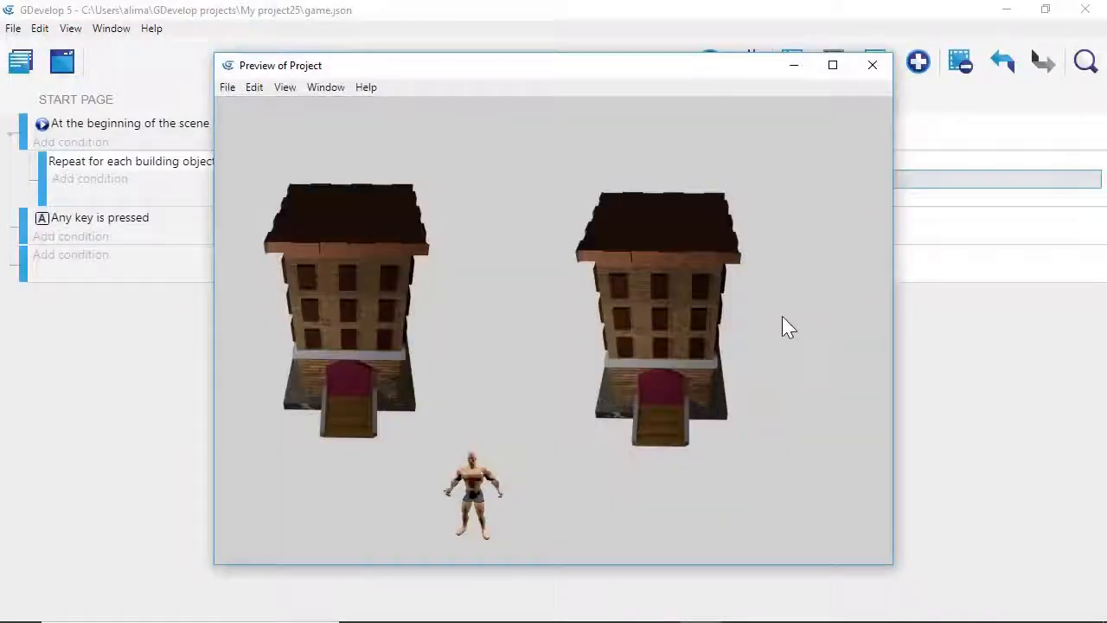
{"action": "key", "text": "Right"}
{"action": "key", "text": "Up"}
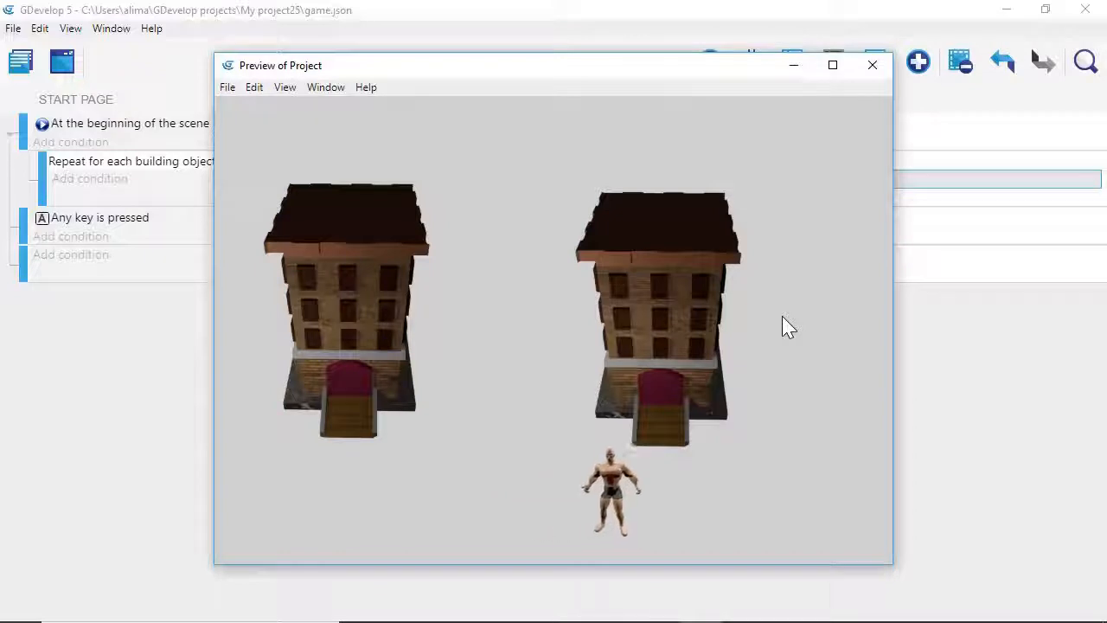
{"action": "key", "text": "Right"}
{"action": "key", "text": "Up"}
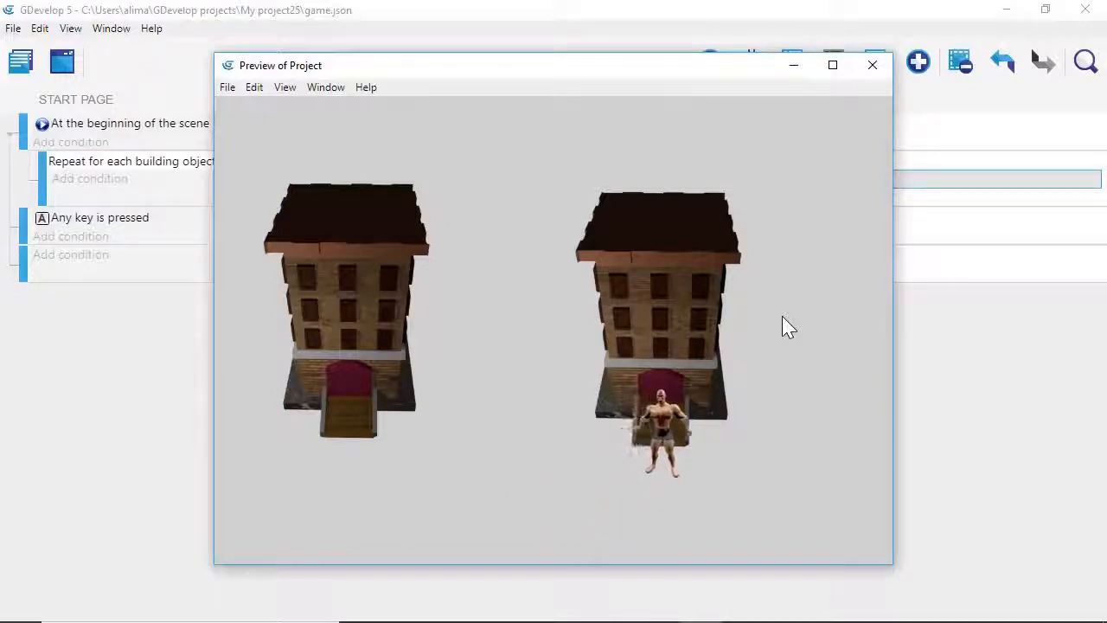
{"action": "key", "text": "Up"}
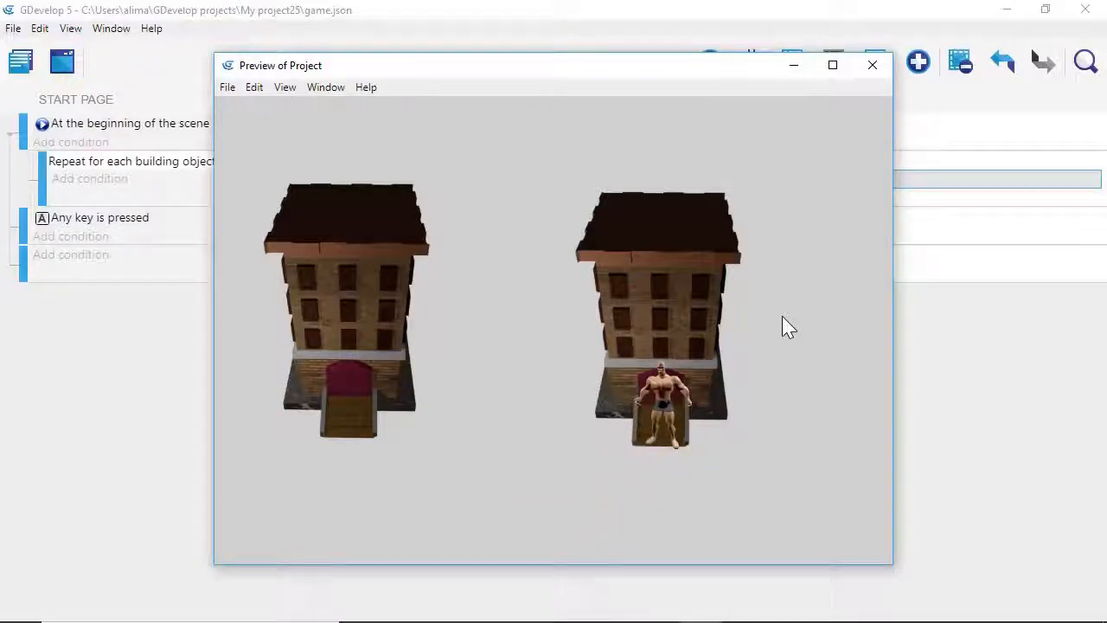
{"action": "key", "text": "Up"}
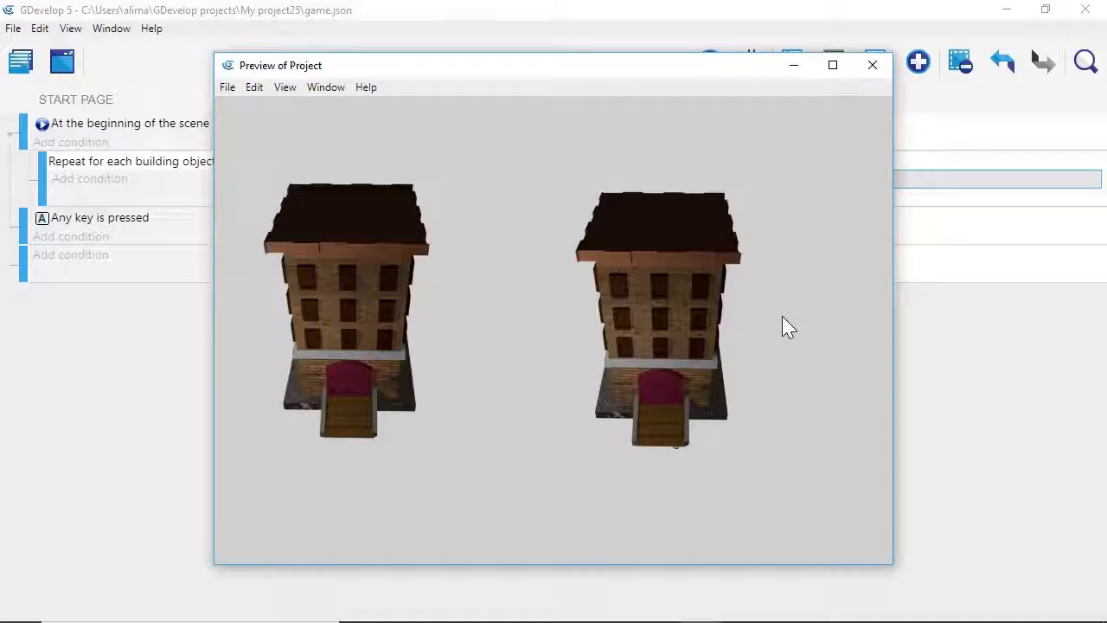
Move the player repeatedly down and up at the right-hand building's entrance to check where the layering switches against the collision
{"action": "key", "text": "Down"}
{"action": "key", "text": "Up"}
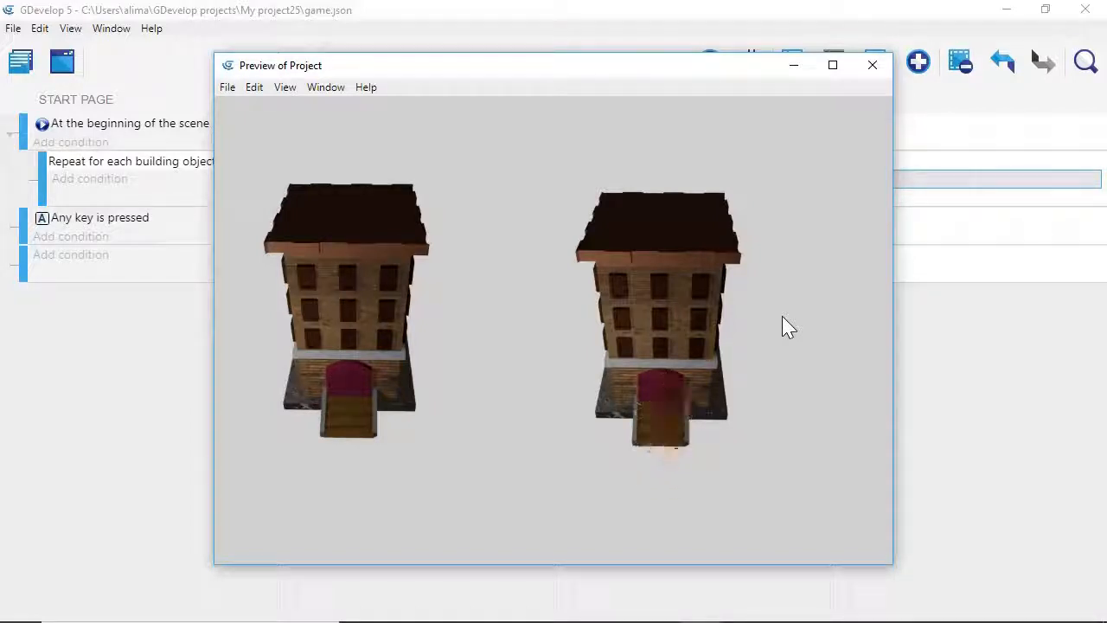
{"action": "key", "text": "Up"}
{"action": "key", "text": "Down"}
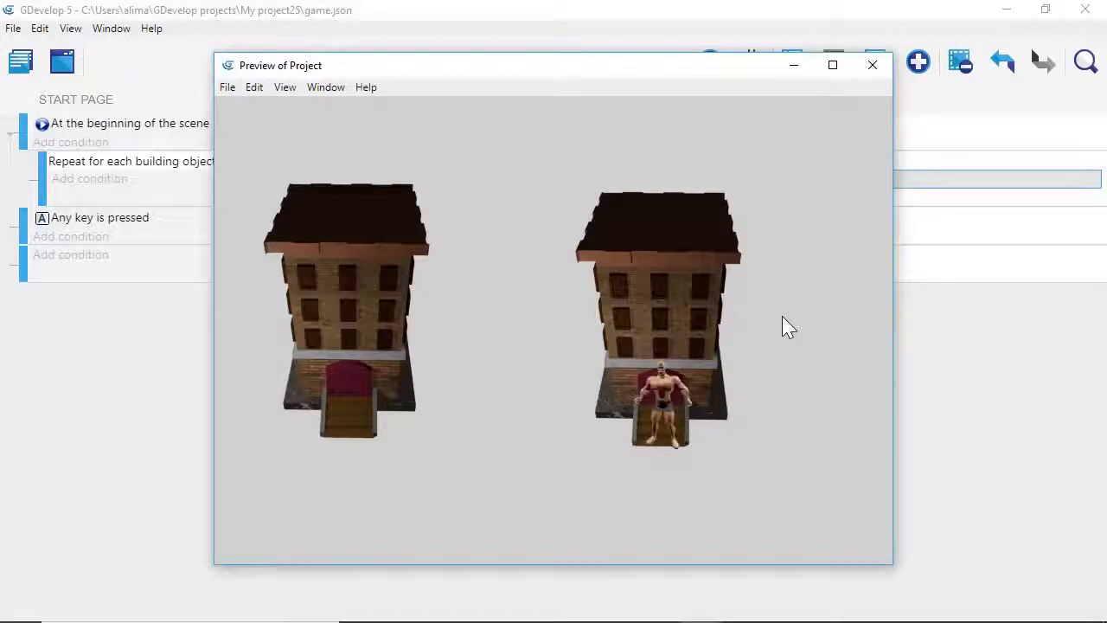
{"action": "key", "text": "Up"}
{"action": "key", "text": "Down"}
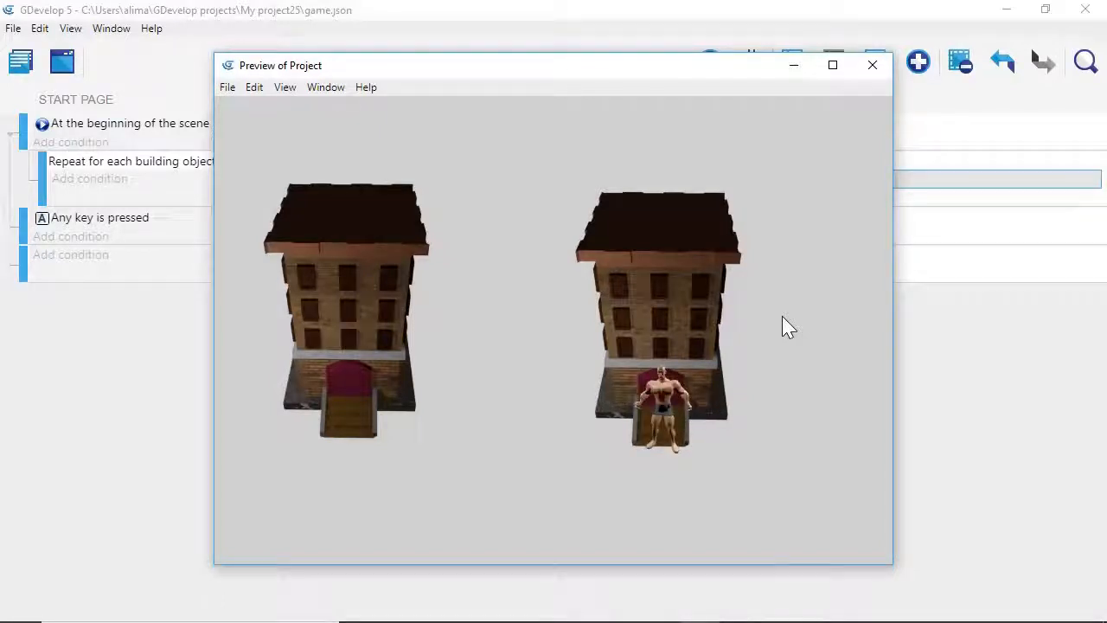
{"action": "key", "text": "Up"}
{"action": "key", "text": "Down"}
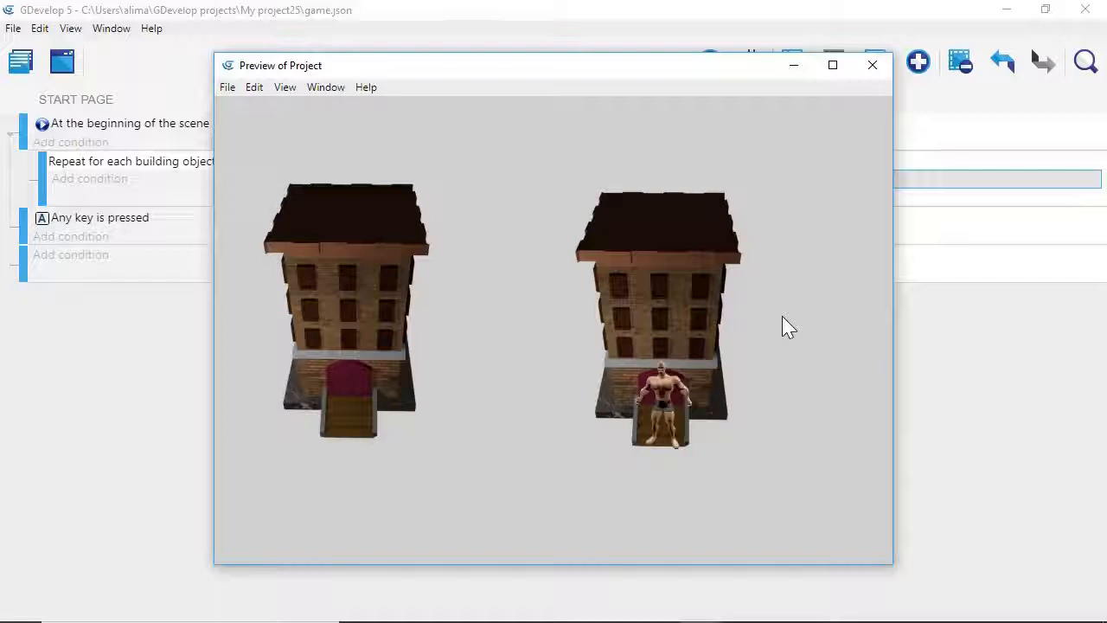
Walk the player around the right-hand building, up its right side, behind the roof and down its left side to the stairs
{"action": "key", "text": "Right"}
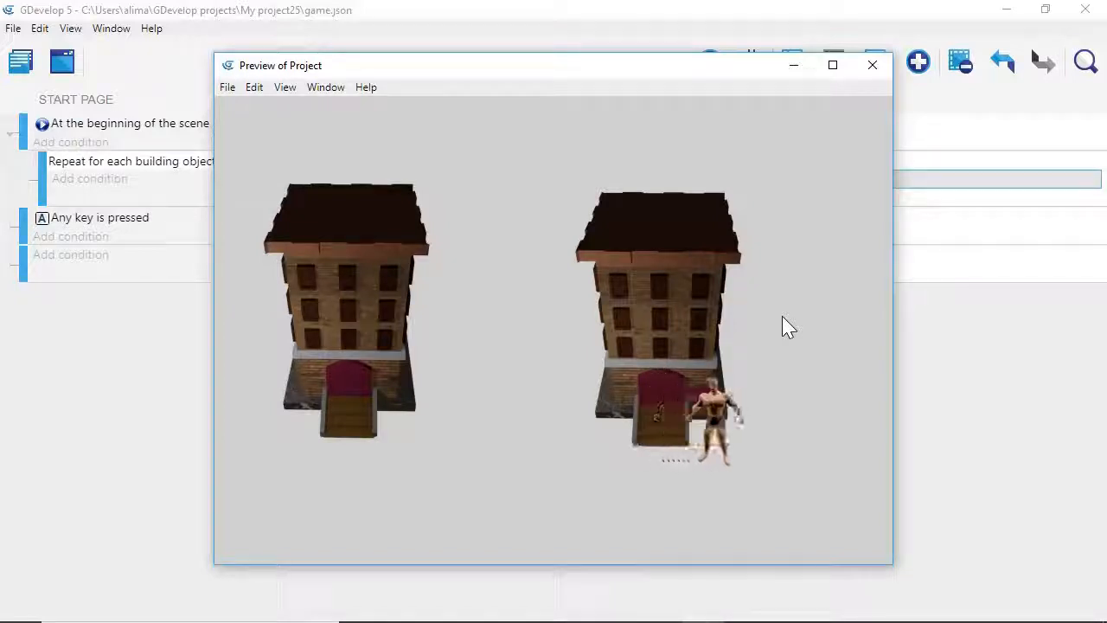
{"action": "key", "text": "Up"}
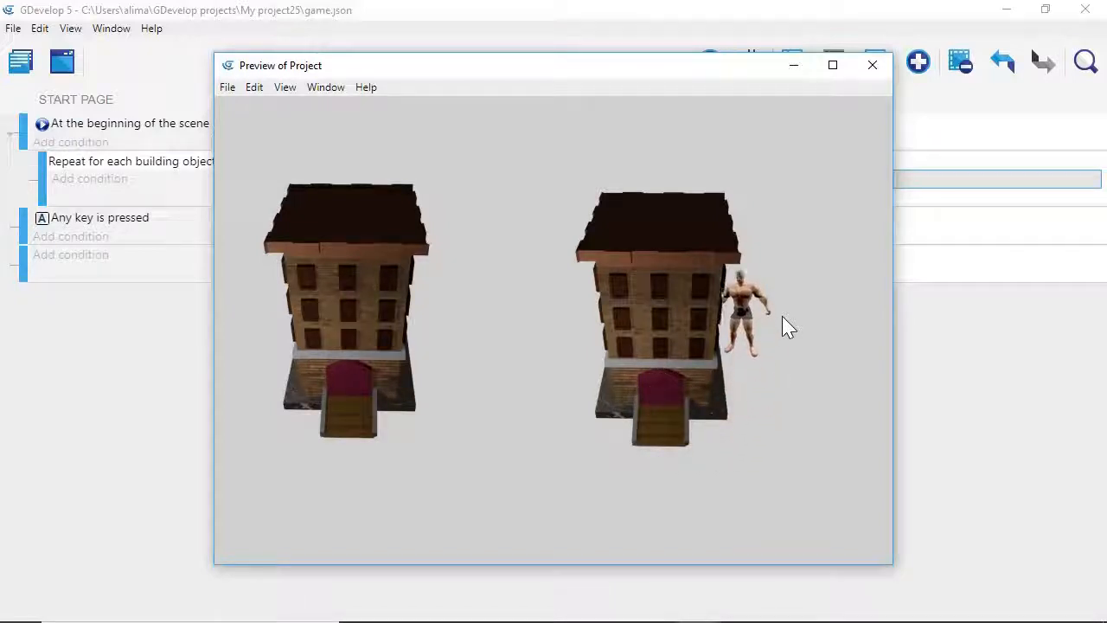
{"action": "key", "text": "Left"}
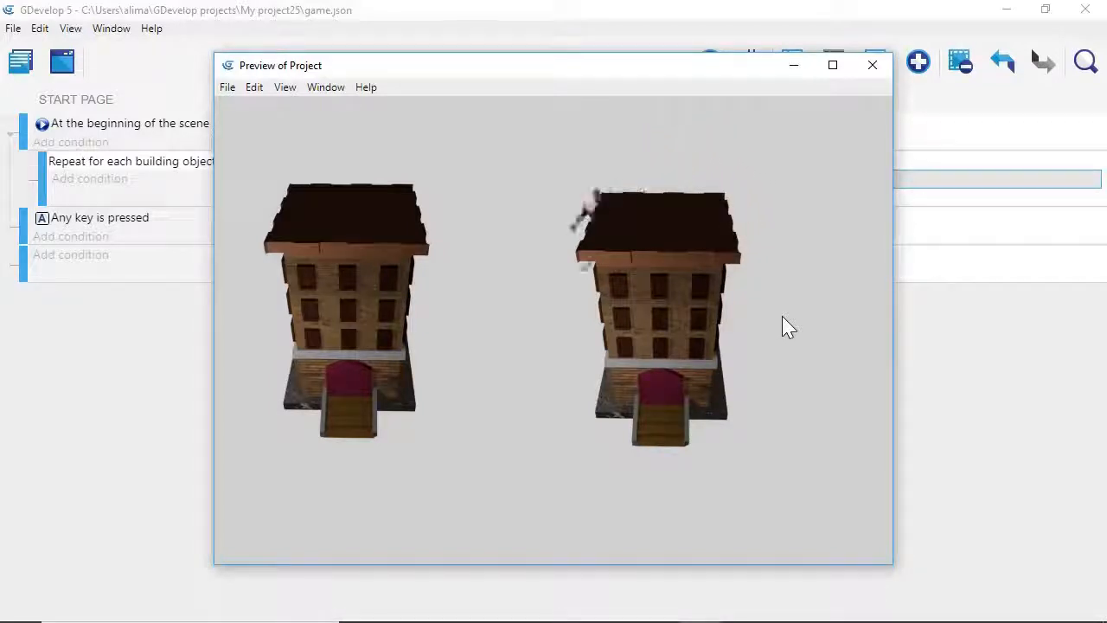
{"action": "key", "text": "Down"}
{"action": "key", "text": "Right"}
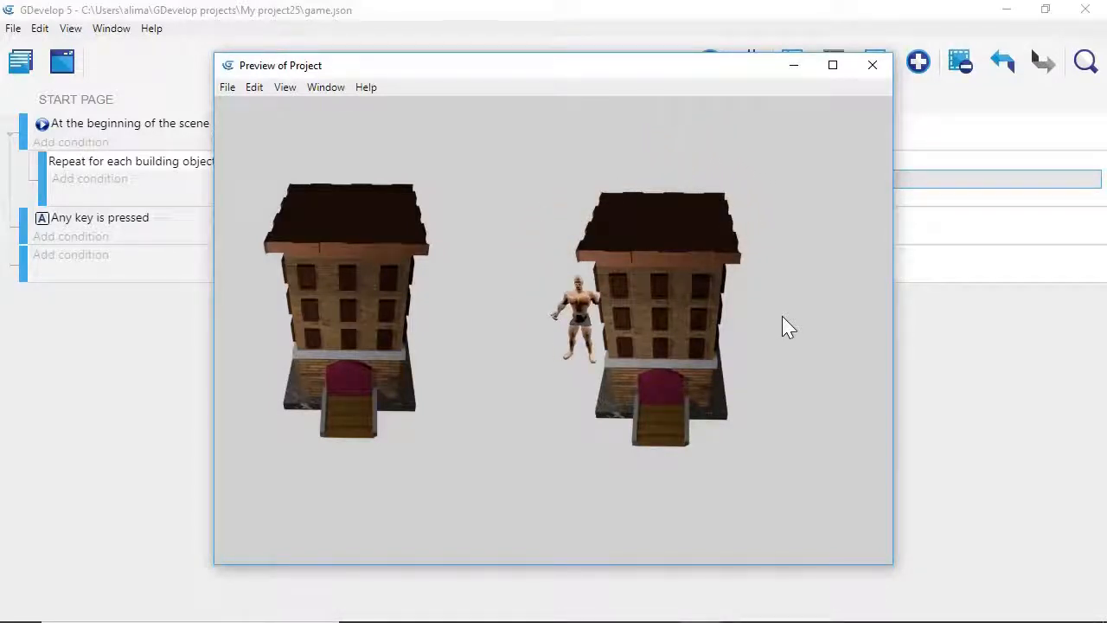
{"action": "key", "text": "Down"}
{"action": "key", "text": "Right"}
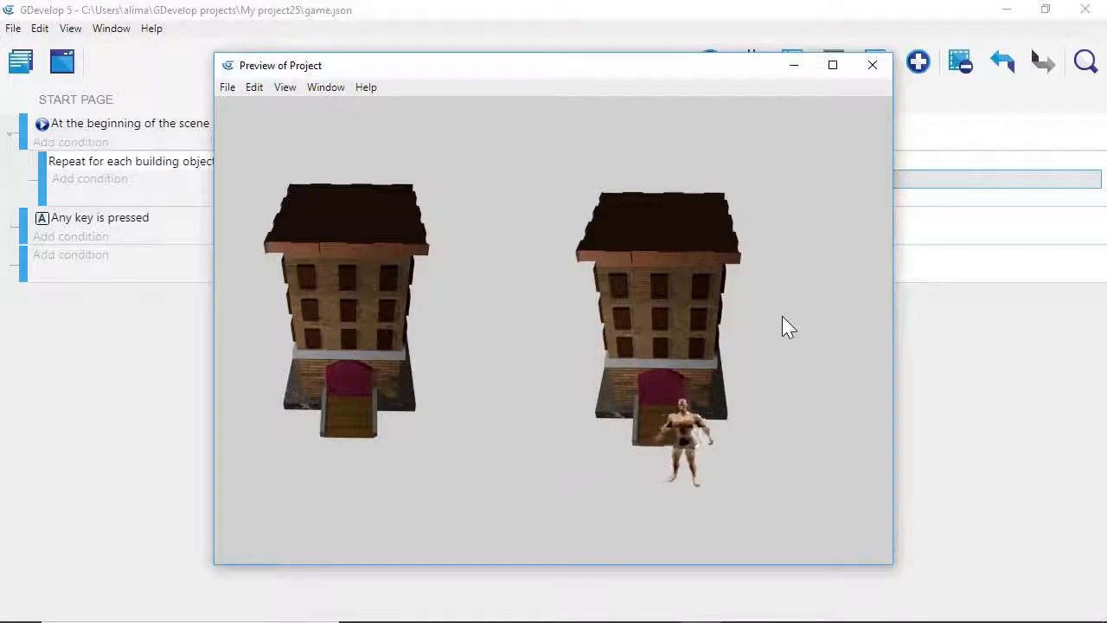
Recheck the collision and layering across the right-hand building's front and on its stairs, and close the preview
{"action": "key", "text": "Up"}
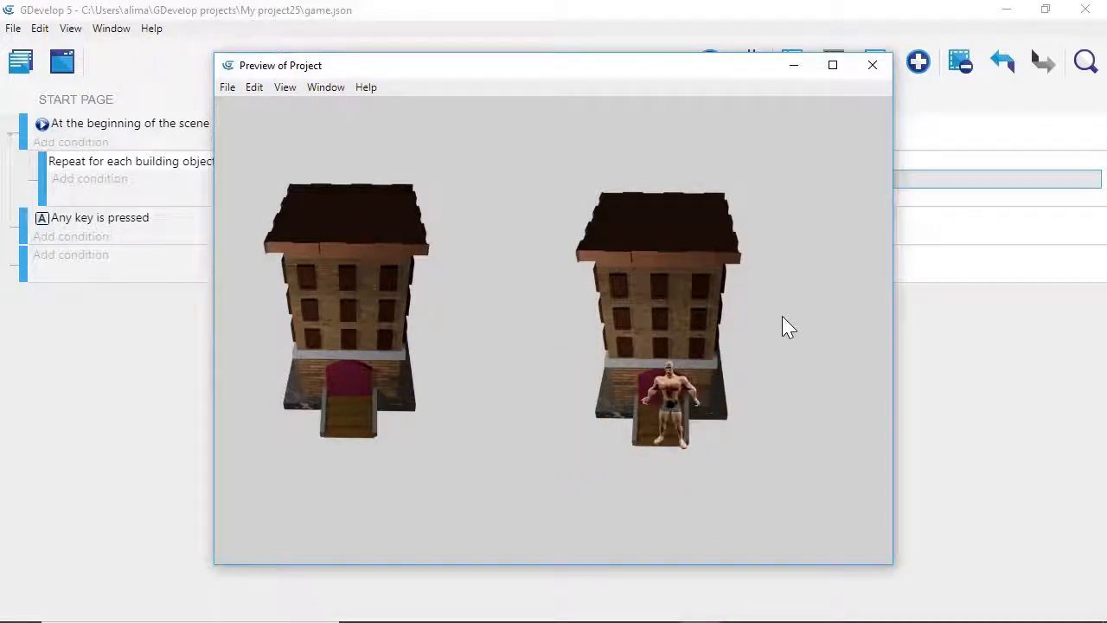
{"action": "key", "text": "Right"}
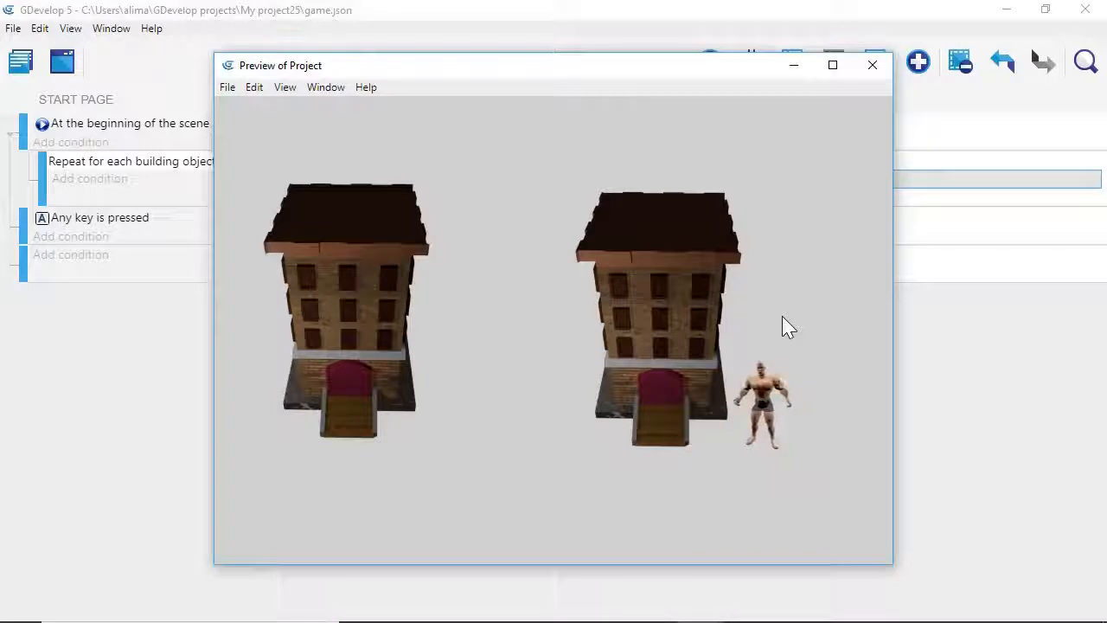
{"action": "key", "text": "Left"}
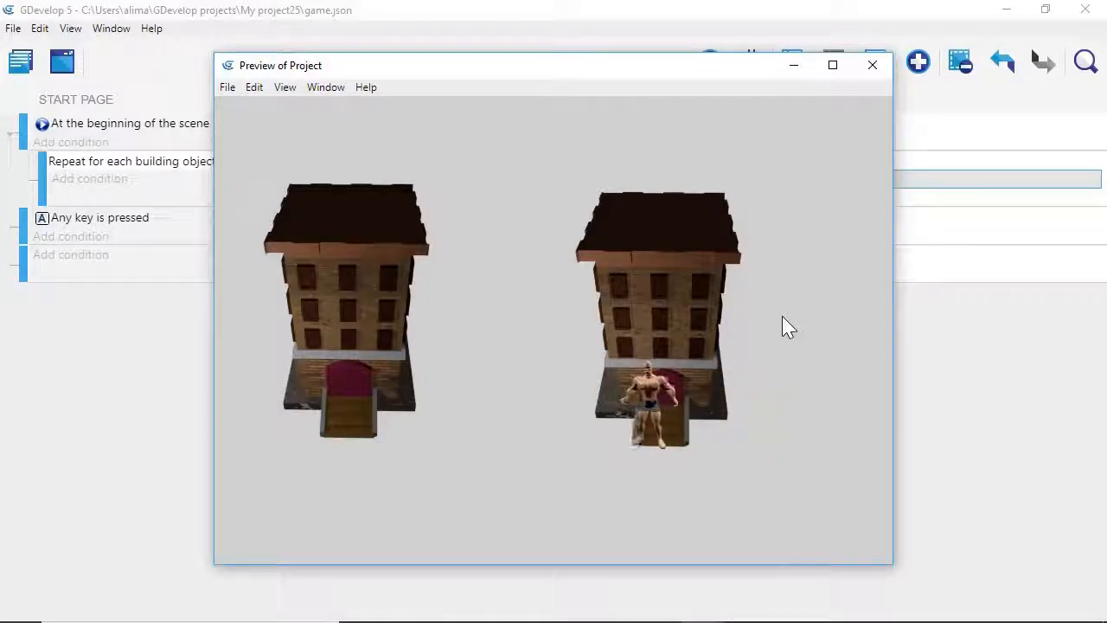
{"action": "key", "text": "Up"}
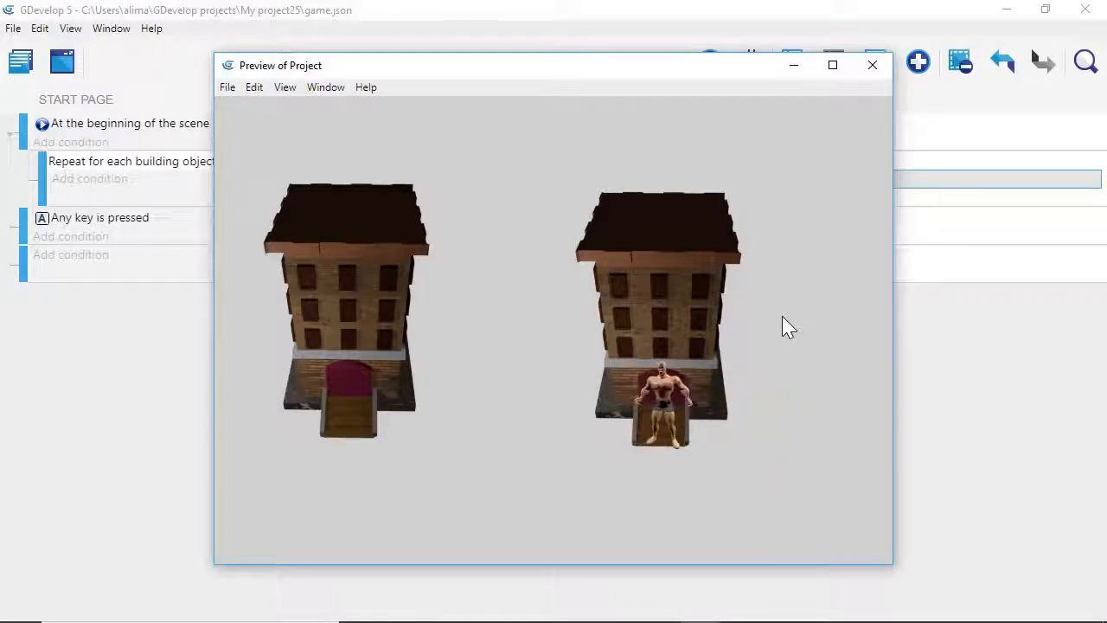
{"action": "key", "text": "Left"}
{"action": "key", "text": "Up"}
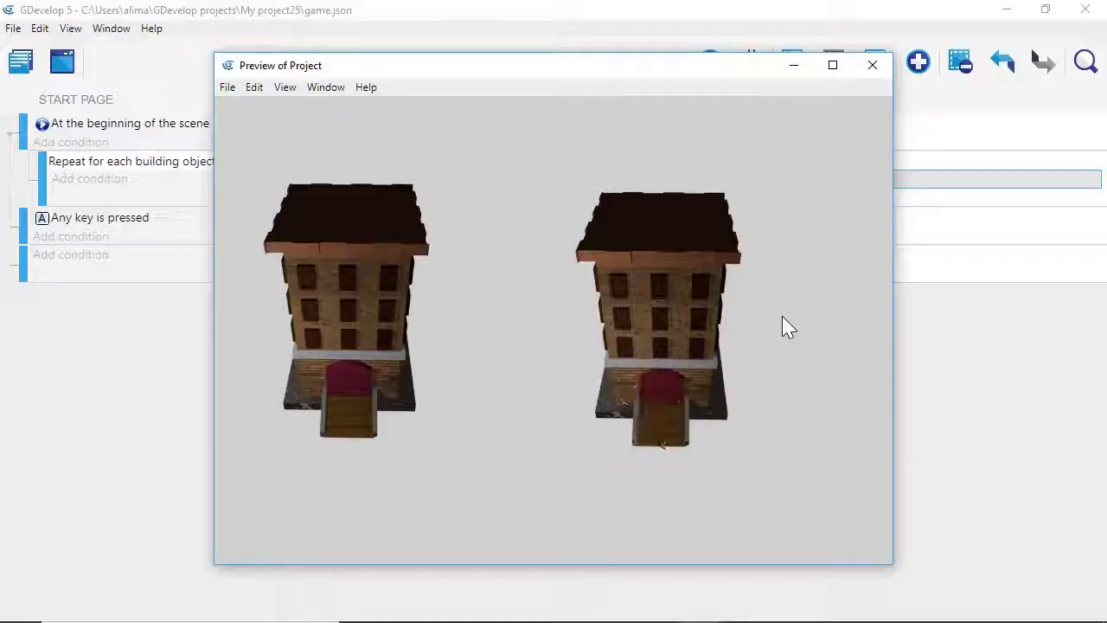
{"action": "key", "text": "Down"}
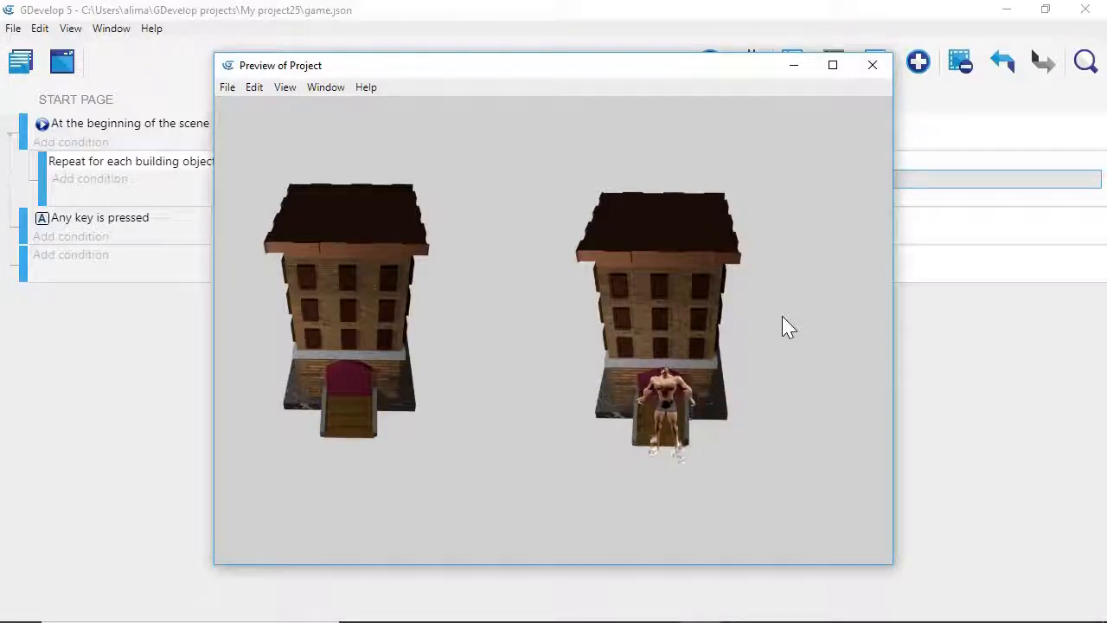
{"action": "key", "text": "Up"}
{"action": "key", "text": "Down"}
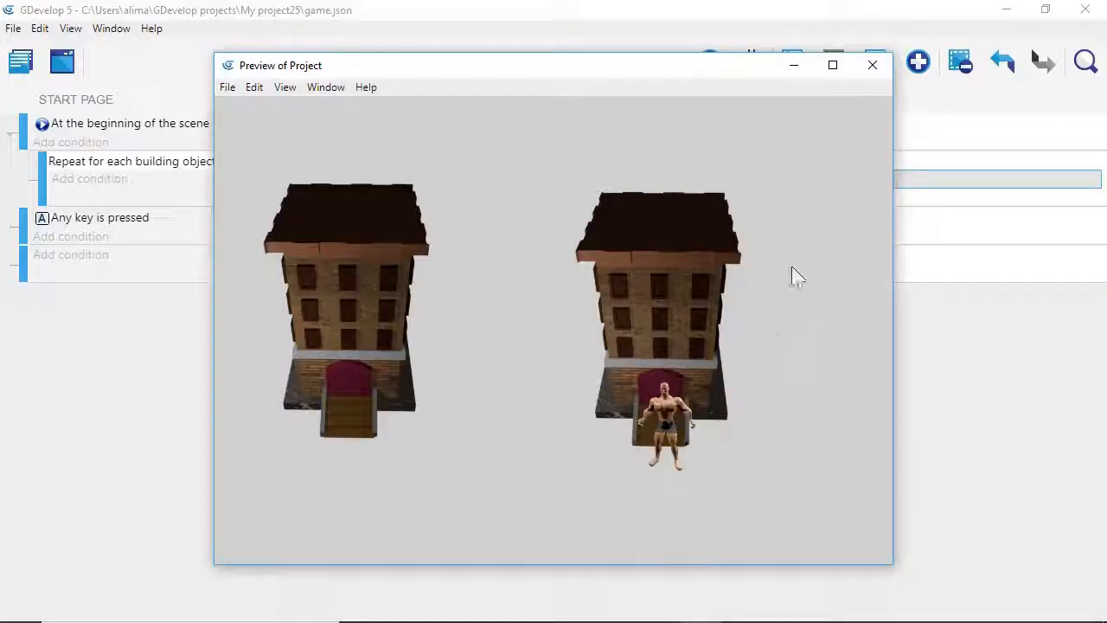
{"action": "left_click", "coordinate": [872, 65]}
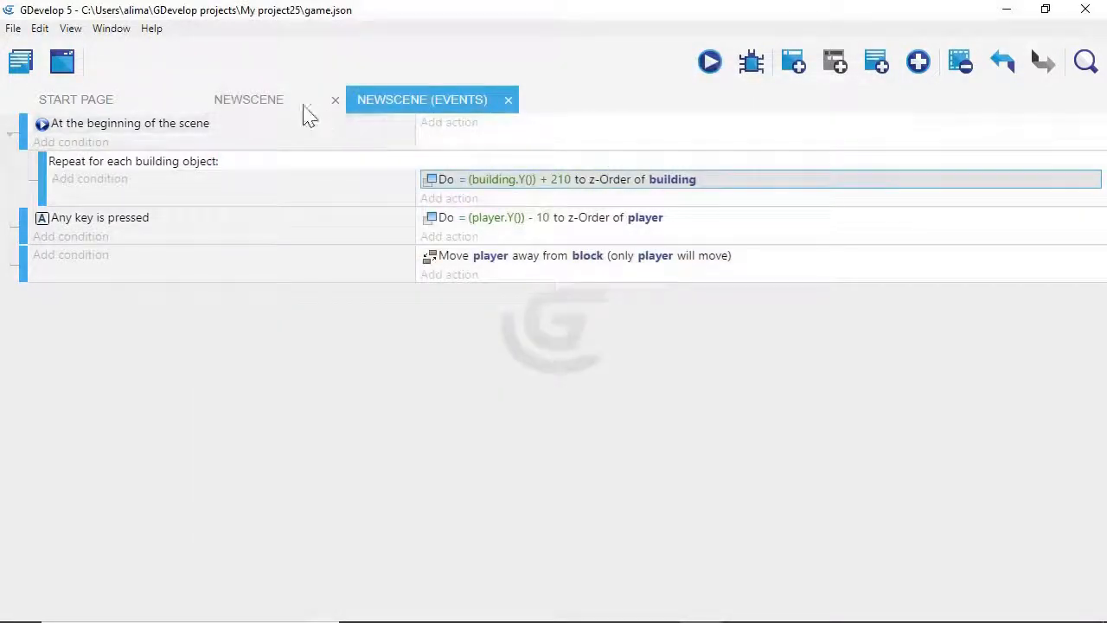
Extend the block's lower edge on the right-hand building in the scene to a height of about 118
{"action": "left_click", "coordinate": [297, 108]}
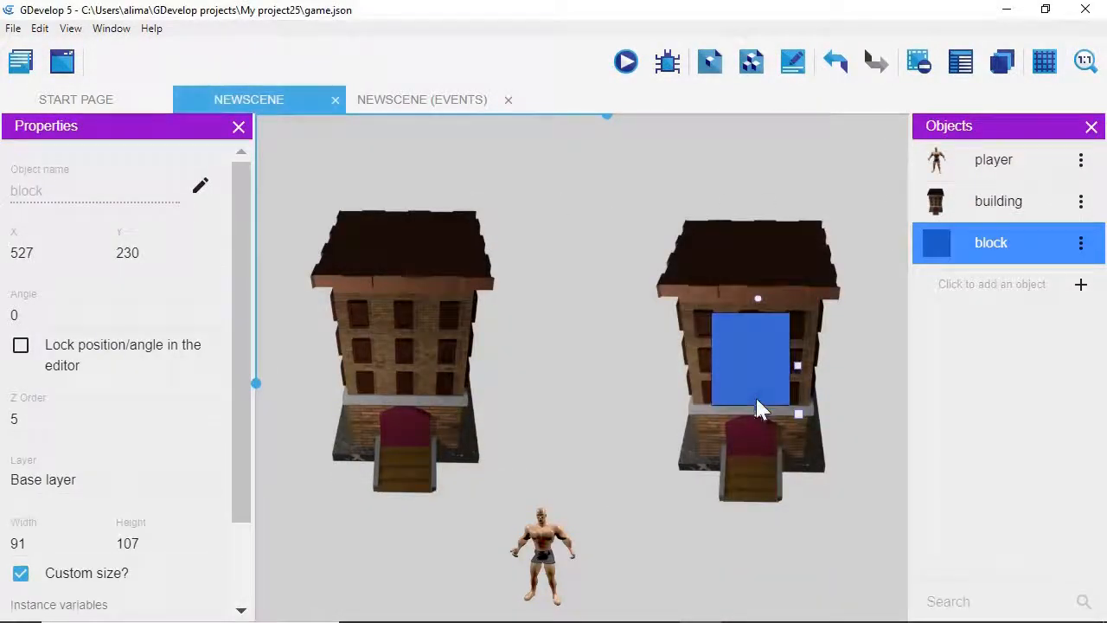
{"action": "left_click_drag", "start_coordinate": [758, 414], "coordinate": [758, 424]}
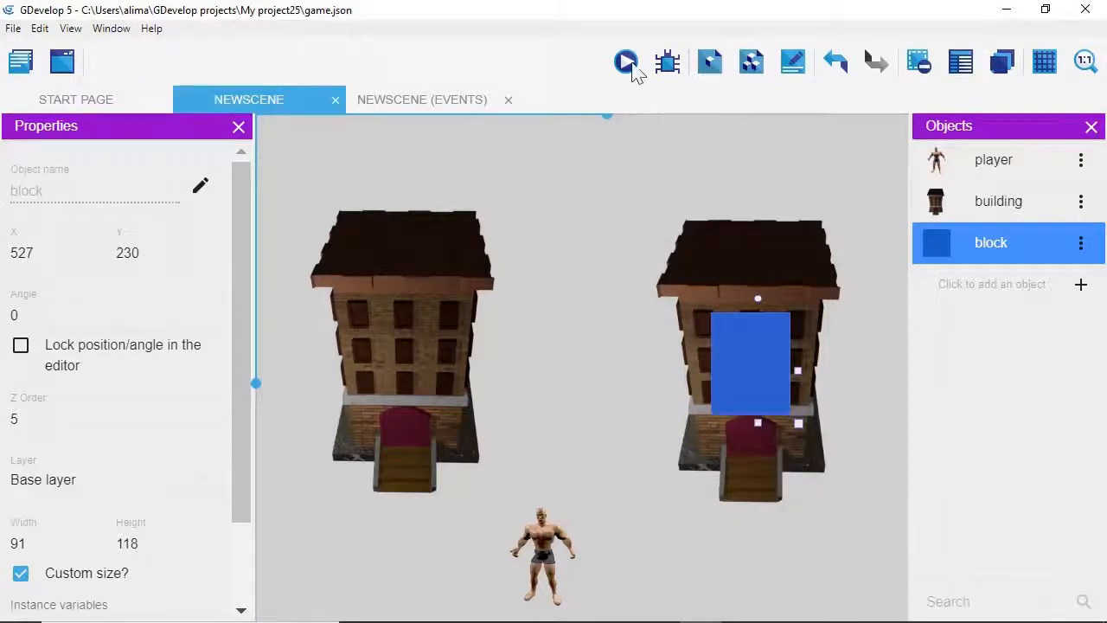
Preview the scene and walk the player from the right-hand building's stairs up along its left side to the roof edge
{"action": "left_click", "coordinate": [628, 63]}
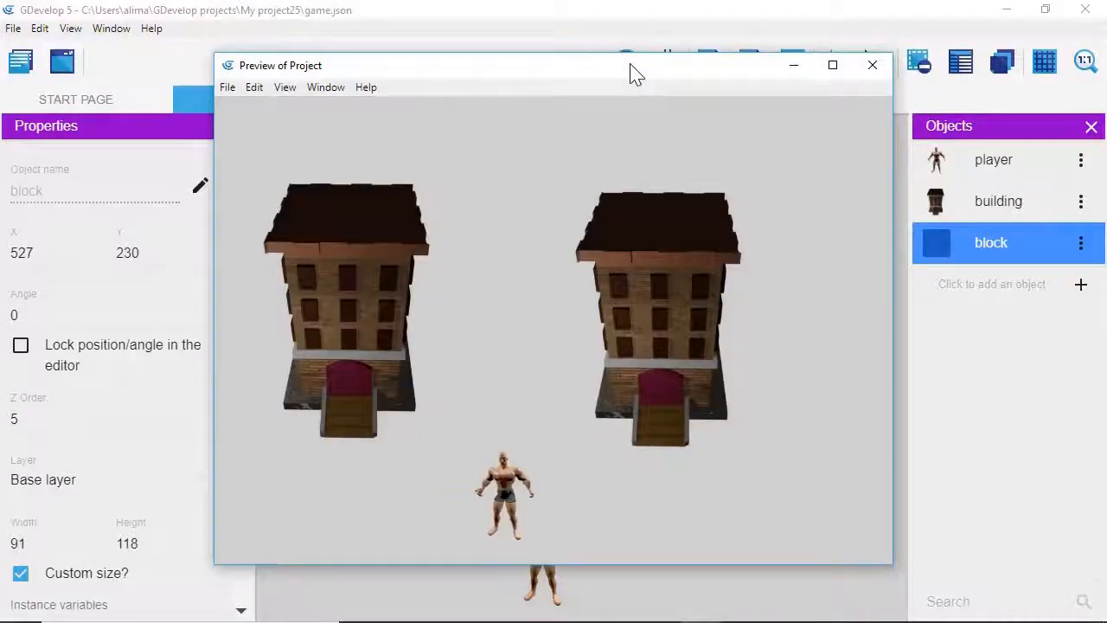
{"action": "key", "text": "Right"}
{"action": "key", "text": "Up"}
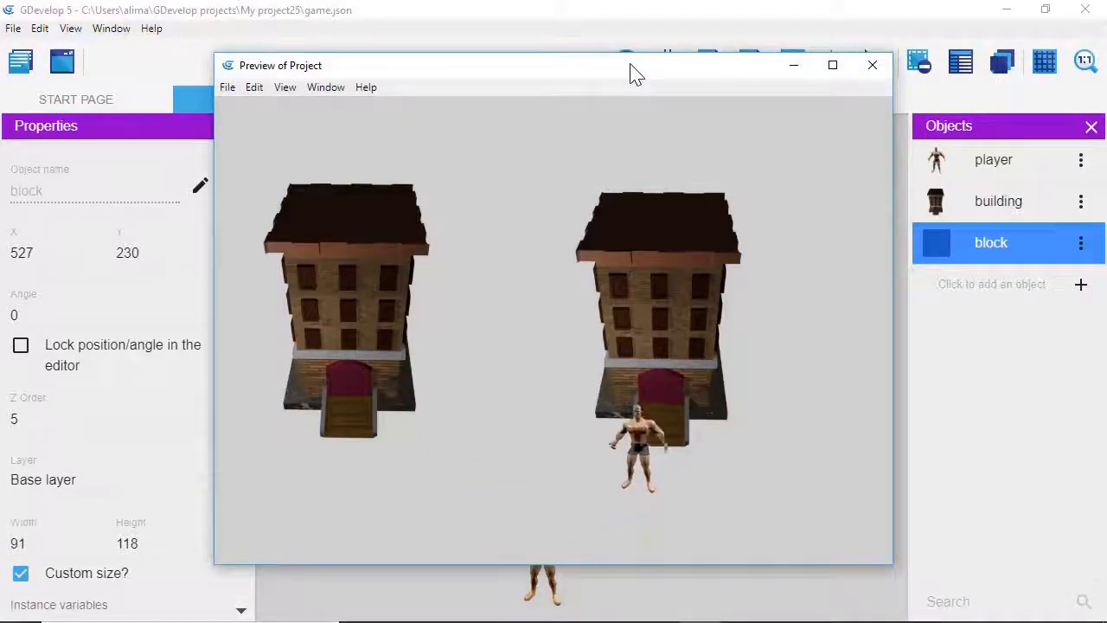
{"action": "key", "text": "Right"}
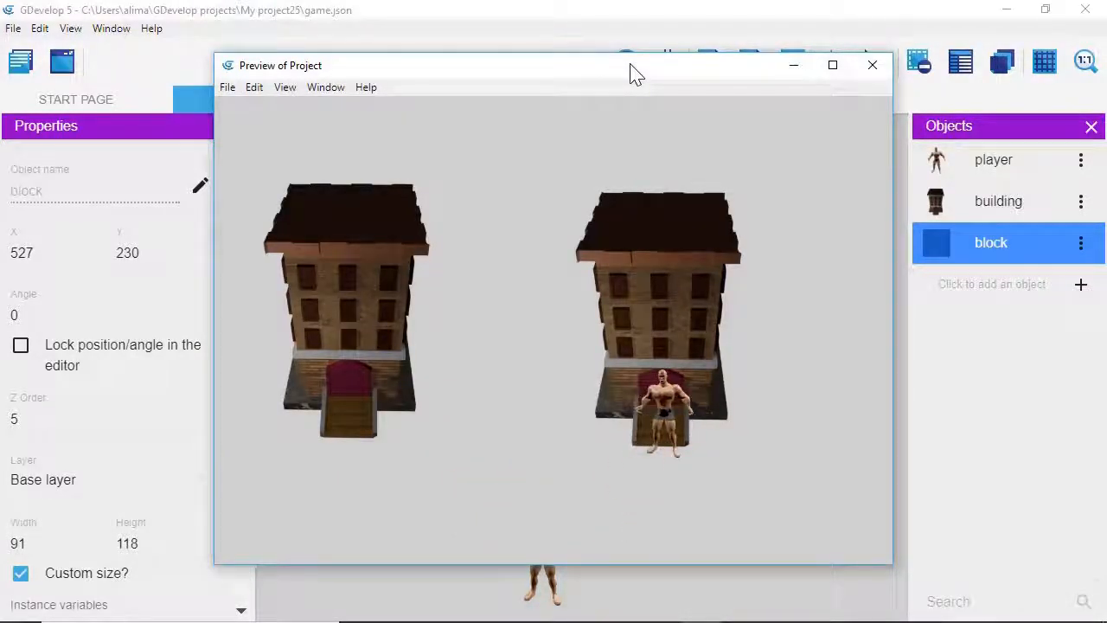
{"action": "key", "text": "Left"}
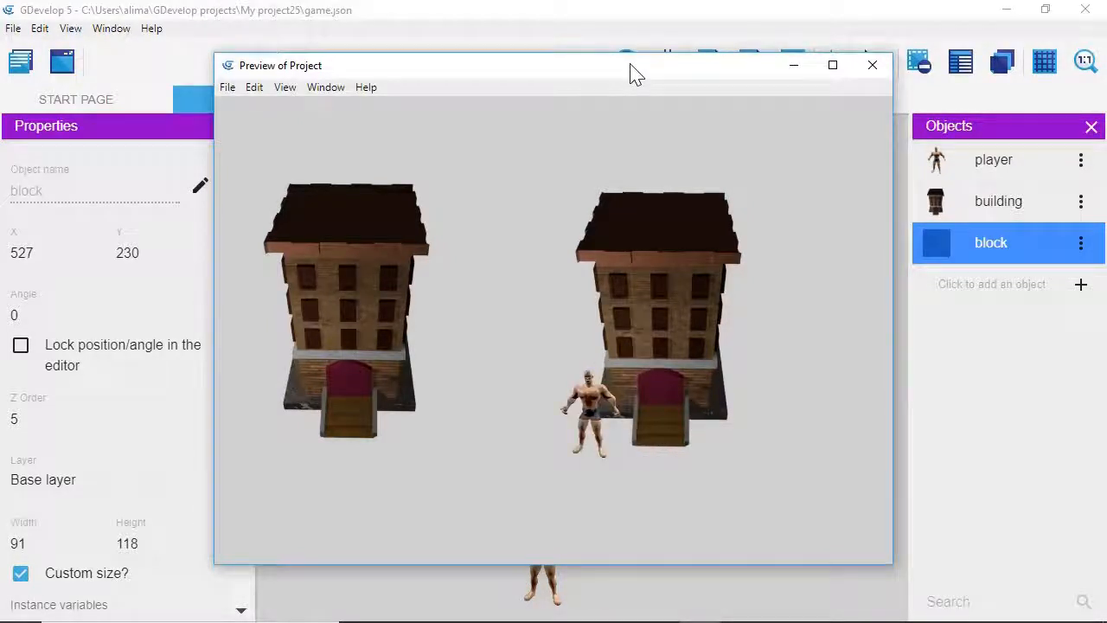
{"action": "key", "text": "Up"}
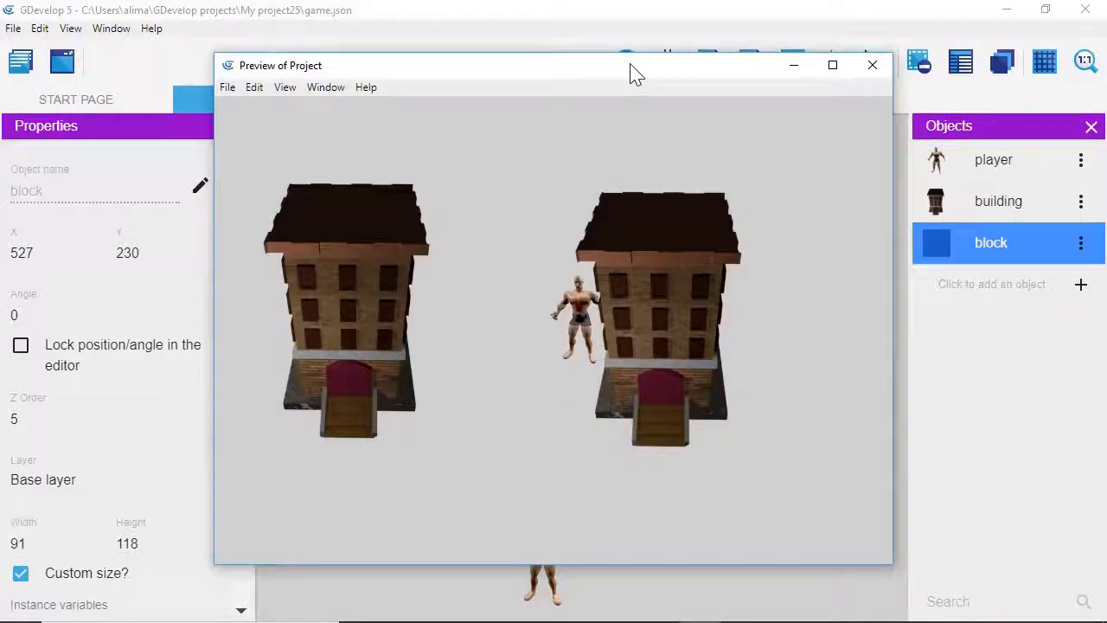
{"action": "key", "text": "Up"}
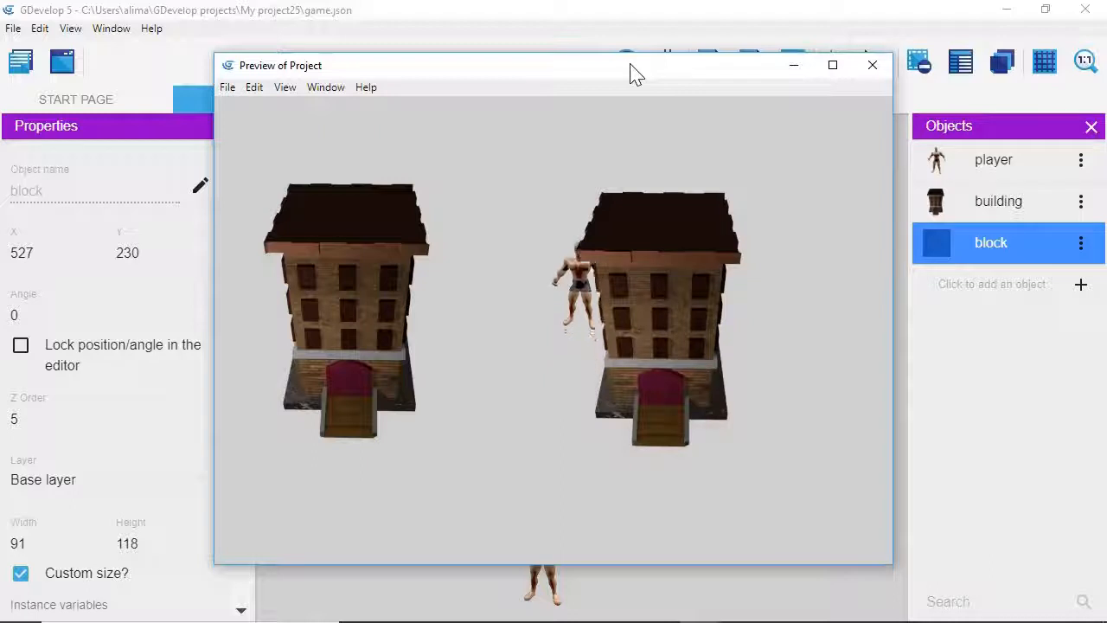
Walk the player behind the right-hand building's roof and along its right side to check collision and layering, and close the preview
{"action": "key", "text": "Right"}
{"action": "key", "text": "Down"}
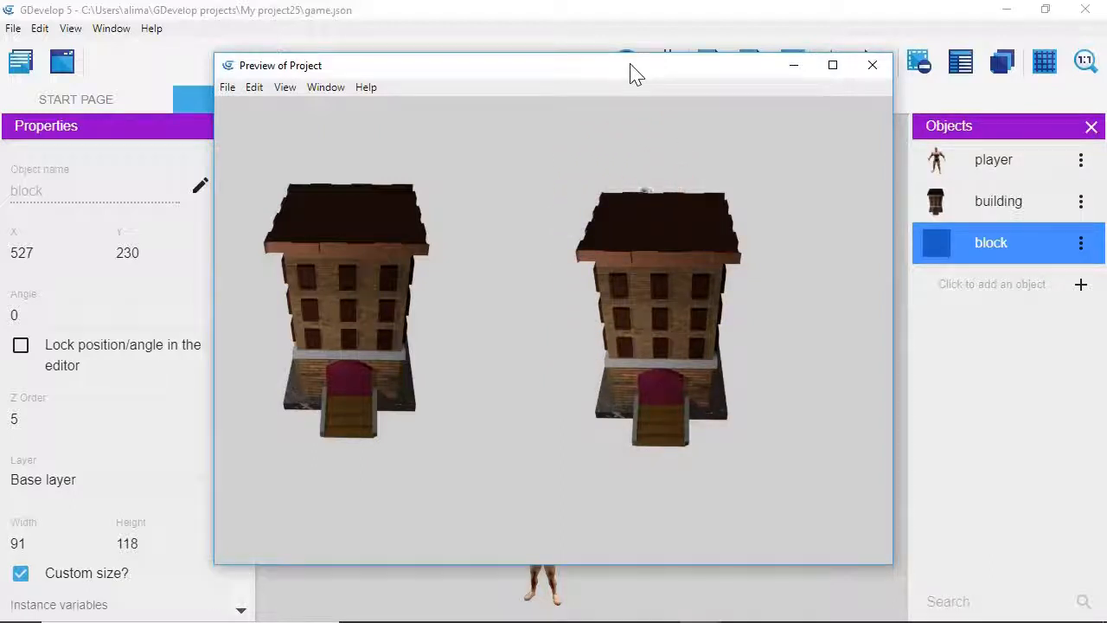
{"action": "key", "text": "Right"}
{"action": "key", "text": "Down"}
{"action": "key", "text": "Left"}
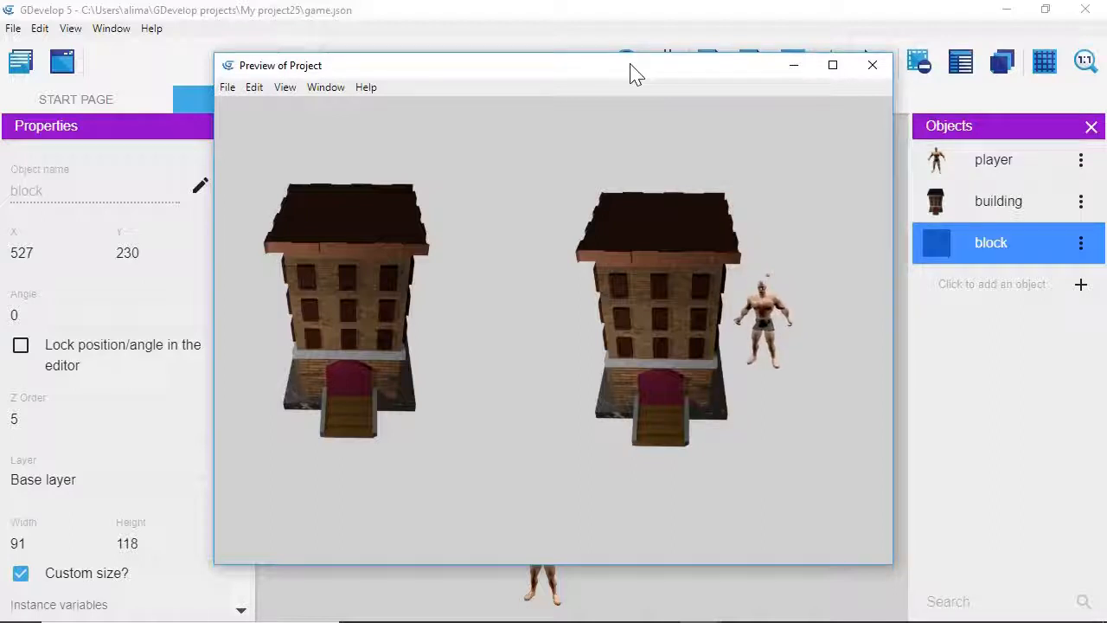
{"action": "key", "text": "Up"}
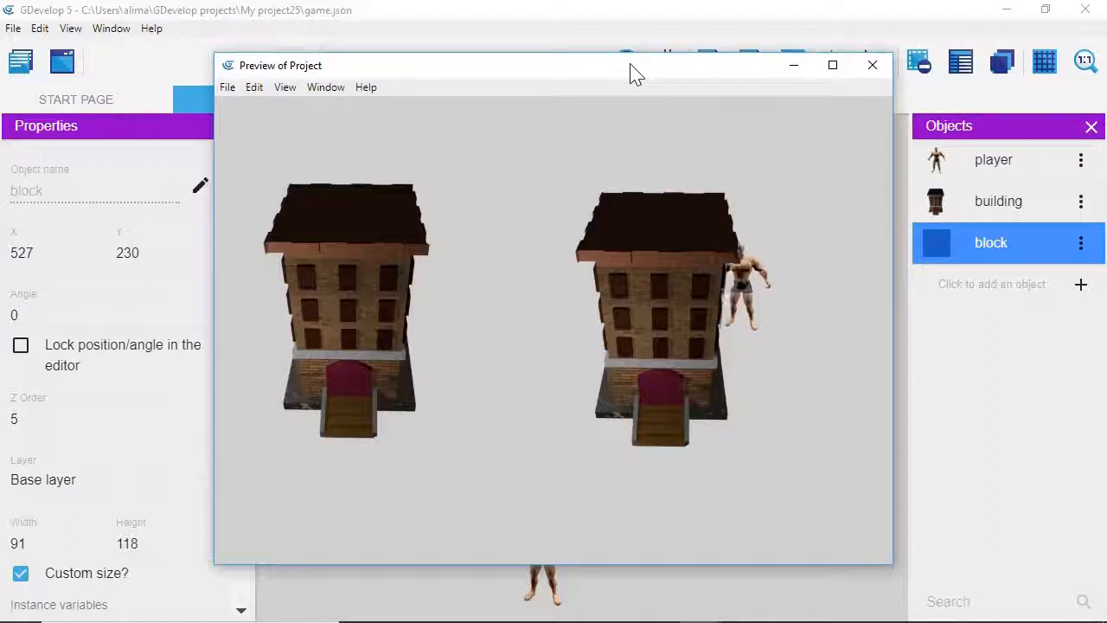
{"action": "key", "text": "Left"}
{"action": "key", "text": "Down"}
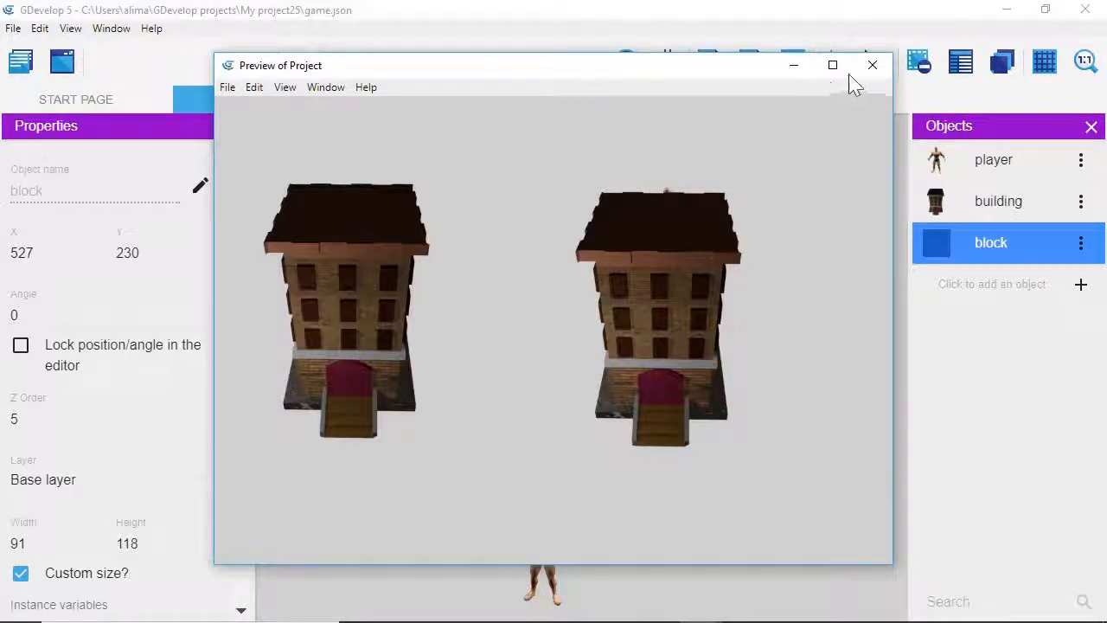
{"action": "left_click", "coordinate": [870, 66]}
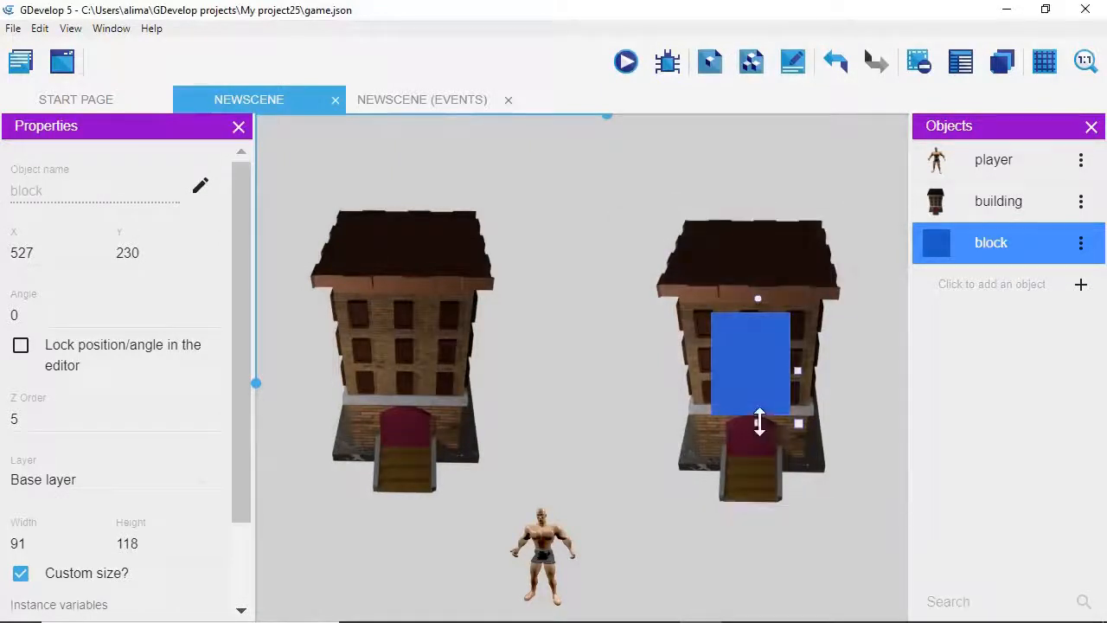
Shorten the block on the right-hand building to a height of about 99 and move it down to about Y 248
{"action": "left_click_drag", "start_coordinate": [759, 421], "coordinate": [759, 404]}
{"action": "left_click_drag", "start_coordinate": [762, 363], "coordinate": [762, 378]}
Preview the resized block by walking the player from the right-hand building's front, up its left side and in behind the roof
{"action": "left_click", "coordinate": [627, 71]}
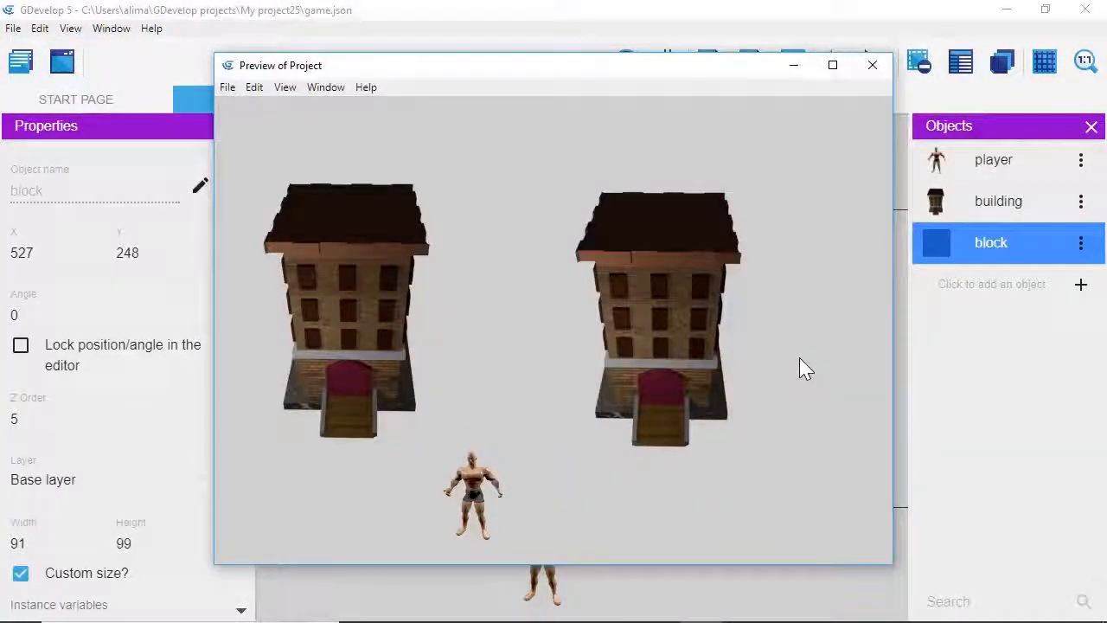
{"action": "key", "text": "Right"}
{"action": "key", "text": "Up"}
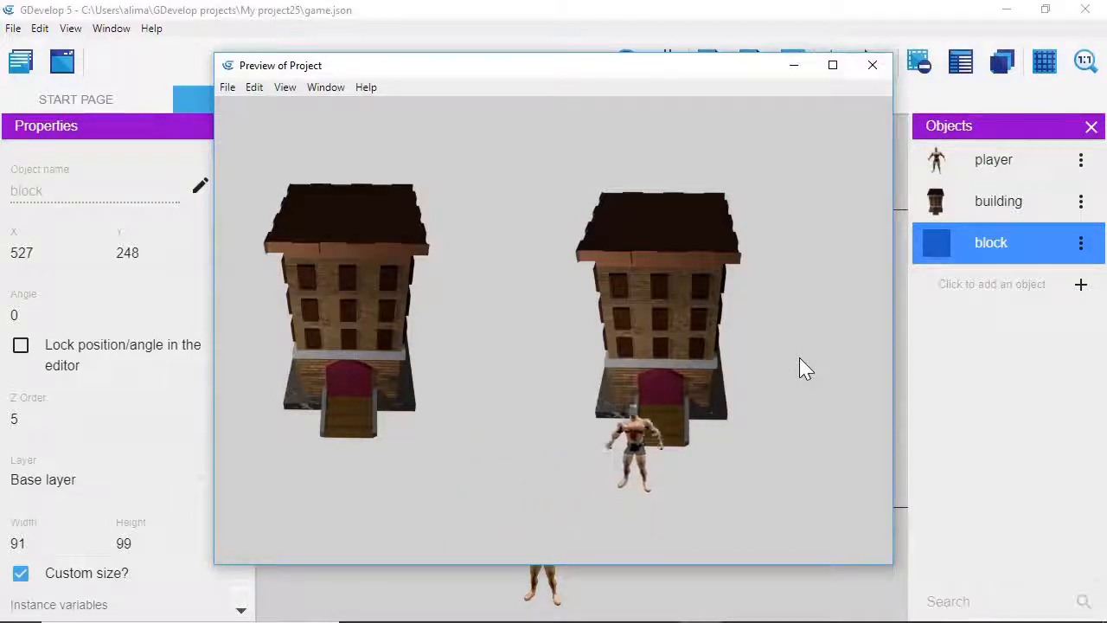
{"action": "key", "text": "Left"}
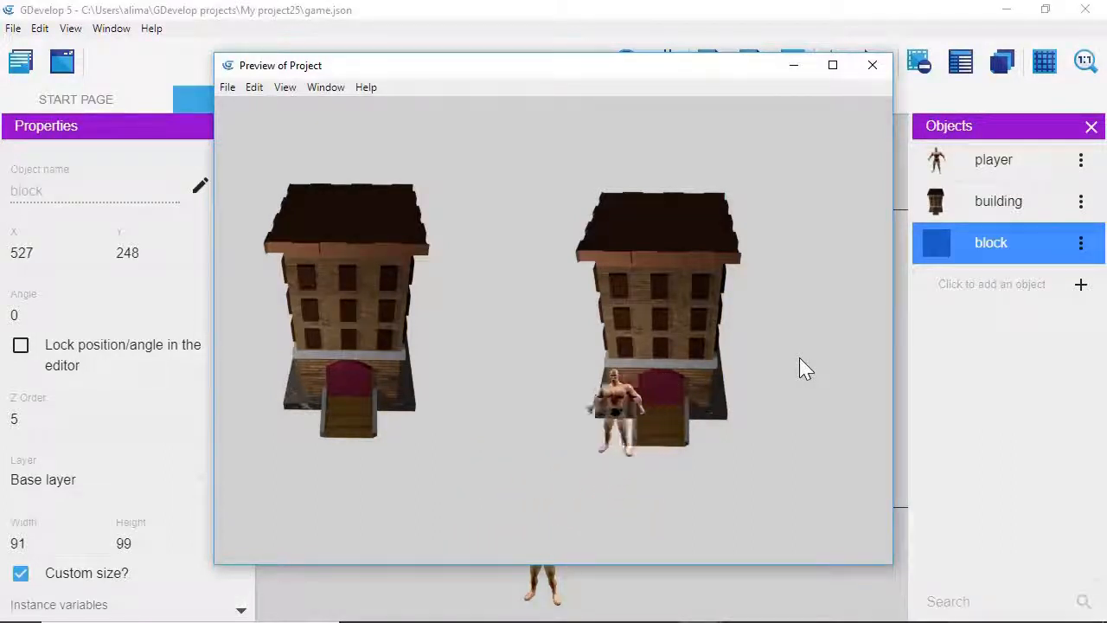
{"action": "key", "text": "Up"}
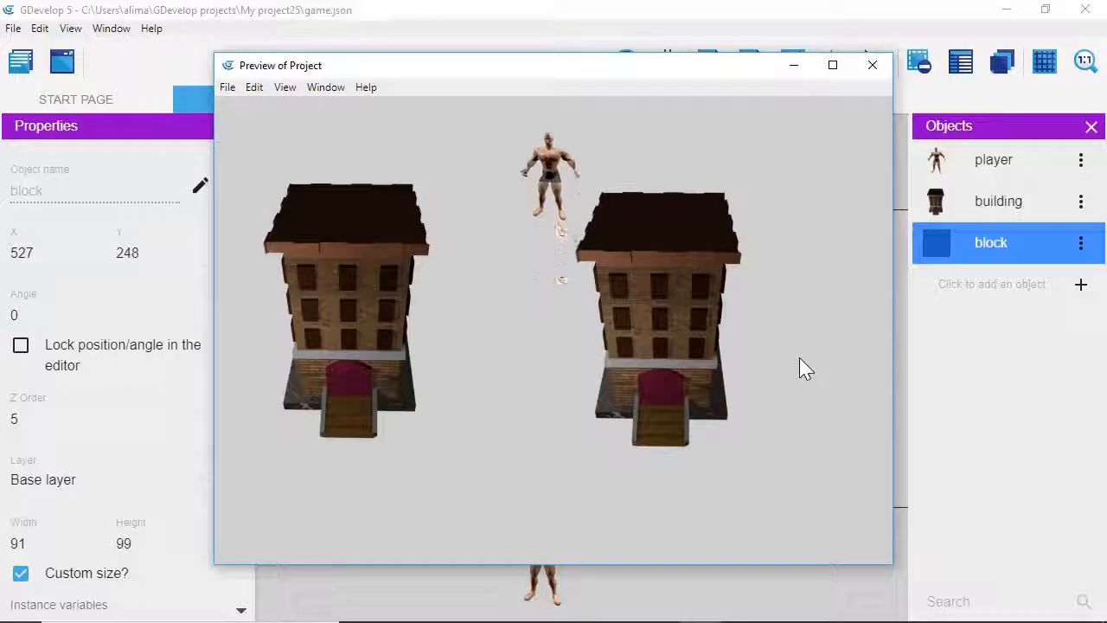
{"action": "key", "text": "Right"}
{"action": "key", "text": "Down"}
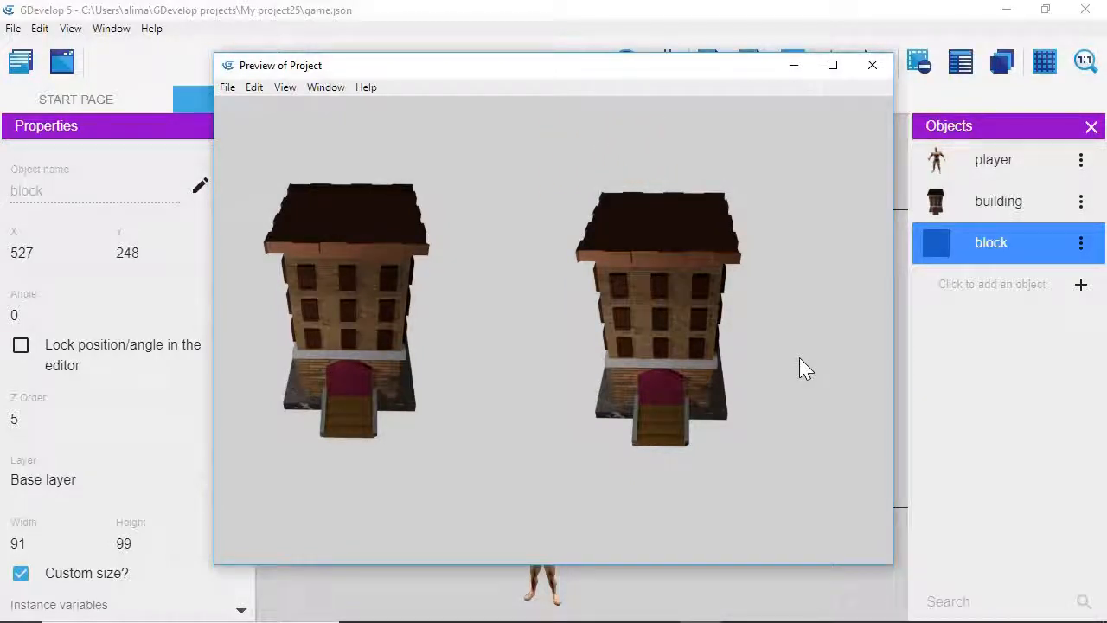
Walk the player down the right-hand building's right side and back across the area in front of the buildings, and close the preview
{"action": "key", "text": "Right"}
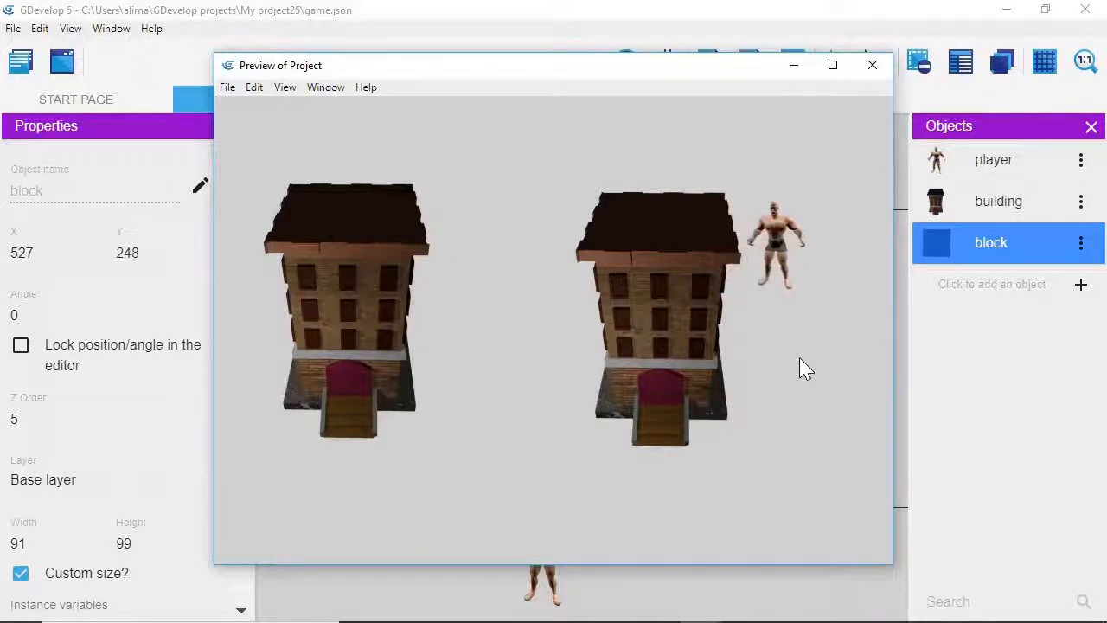
{"action": "key", "text": "Down"}
{"action": "key", "text": "Down"}
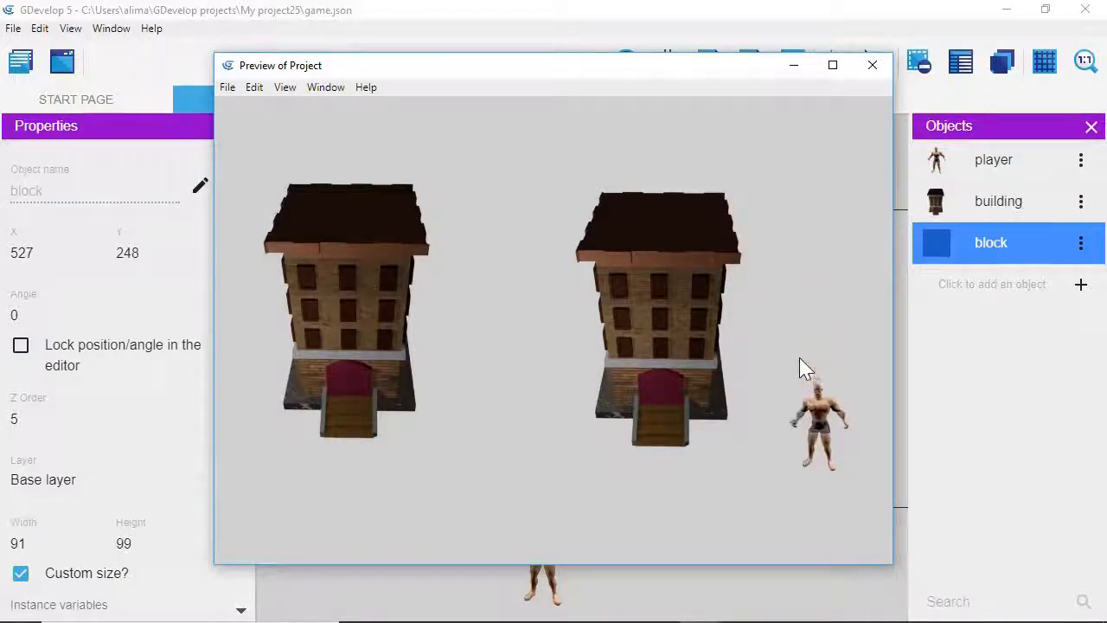
{"action": "key", "text": "Left"}
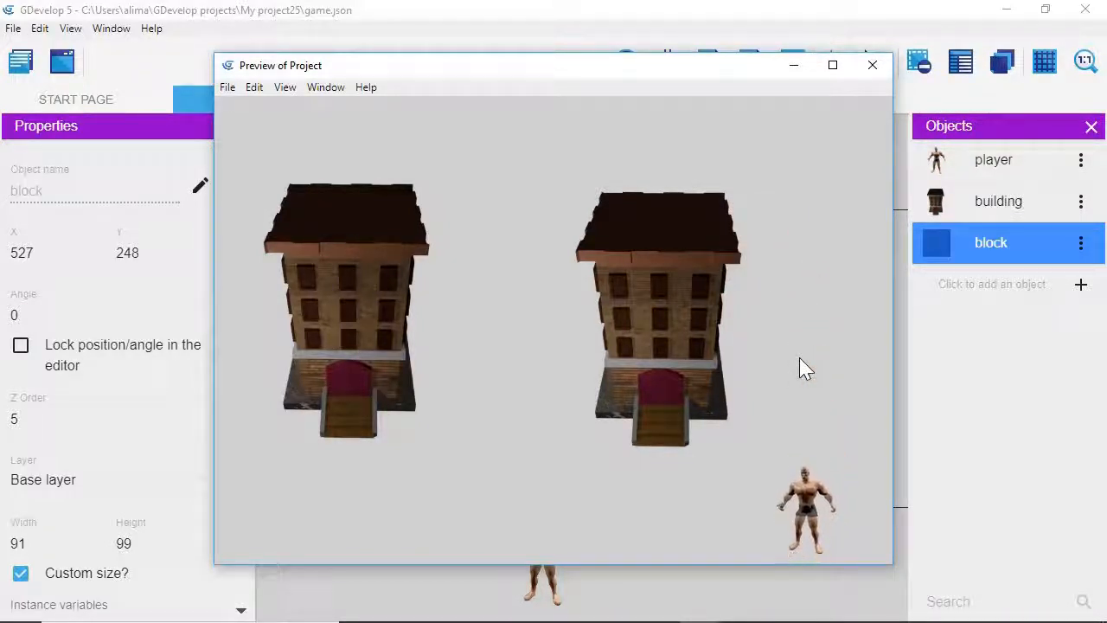
{"action": "key", "text": "Left"}
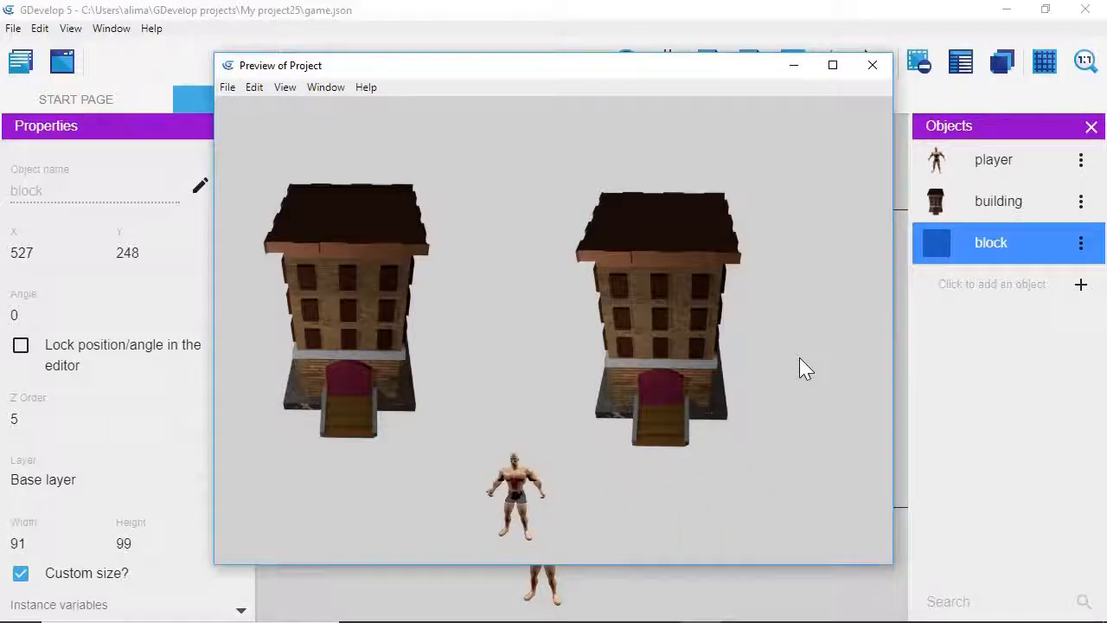
{"action": "key", "text": "Right"}
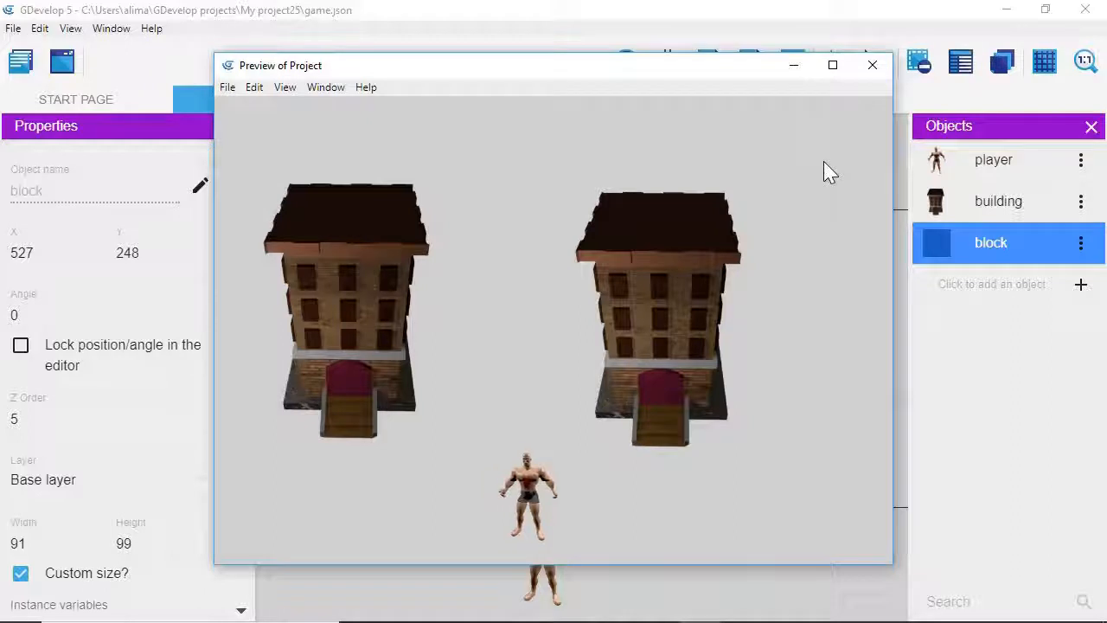
{"action": "key", "text": "Right"}
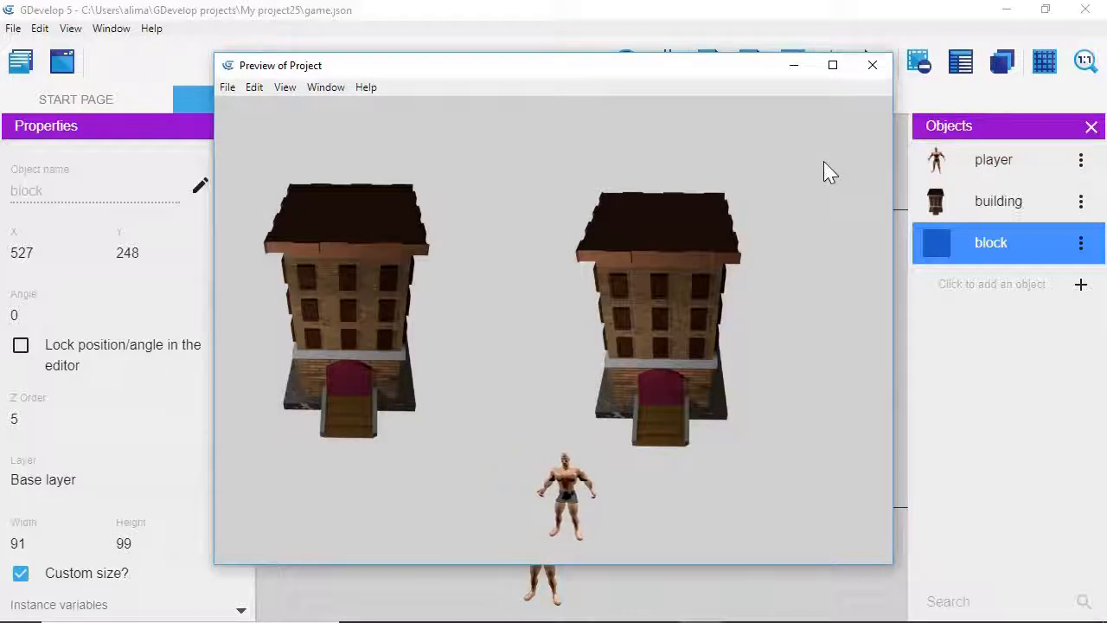
{"action": "left_click", "coordinate": [871, 69]}
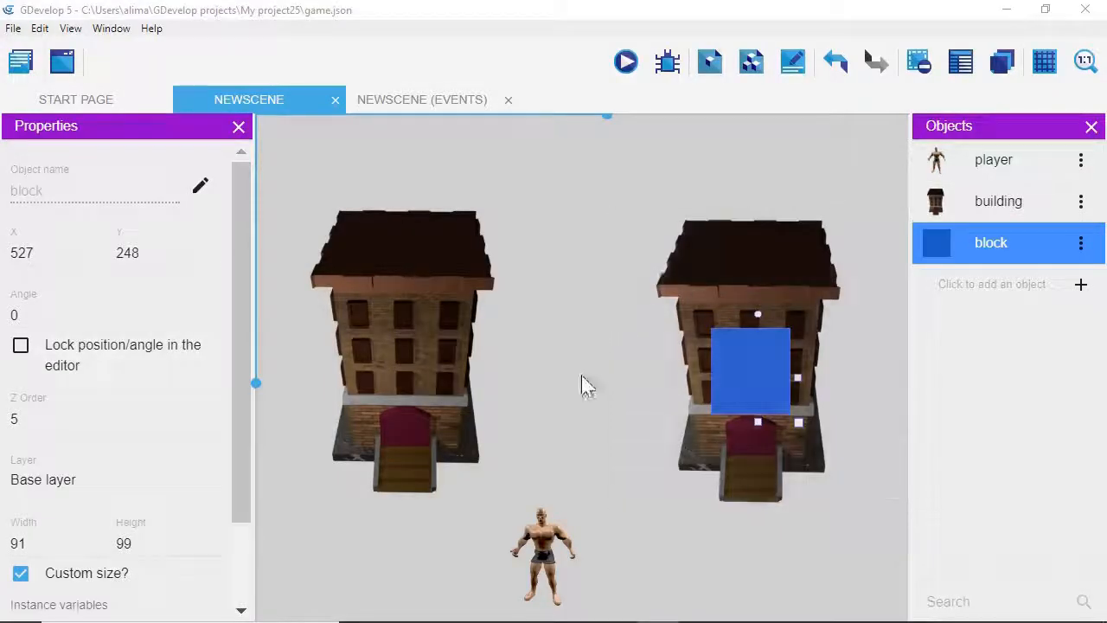
Copy the block from the right-hand building and paste it onto the left-hand building, positioned at about X 125, Y 236
{"action": "left_click", "coordinate": [561, 381]}
{"action": "left_click", "coordinate": [731, 360]}
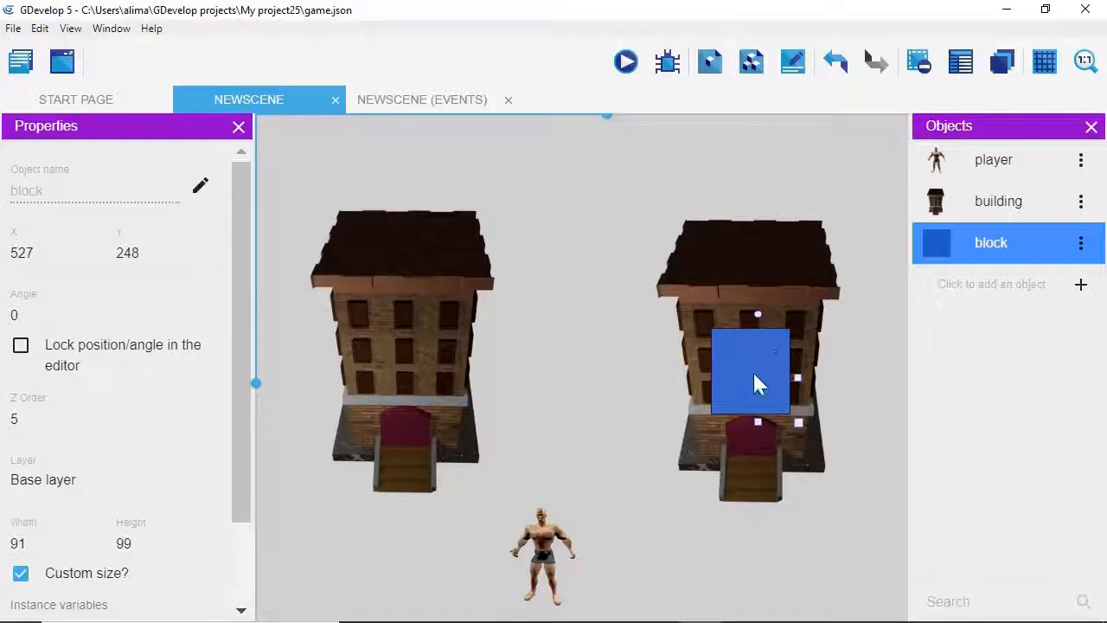
{"action": "right_click", "coordinate": [754, 374]}
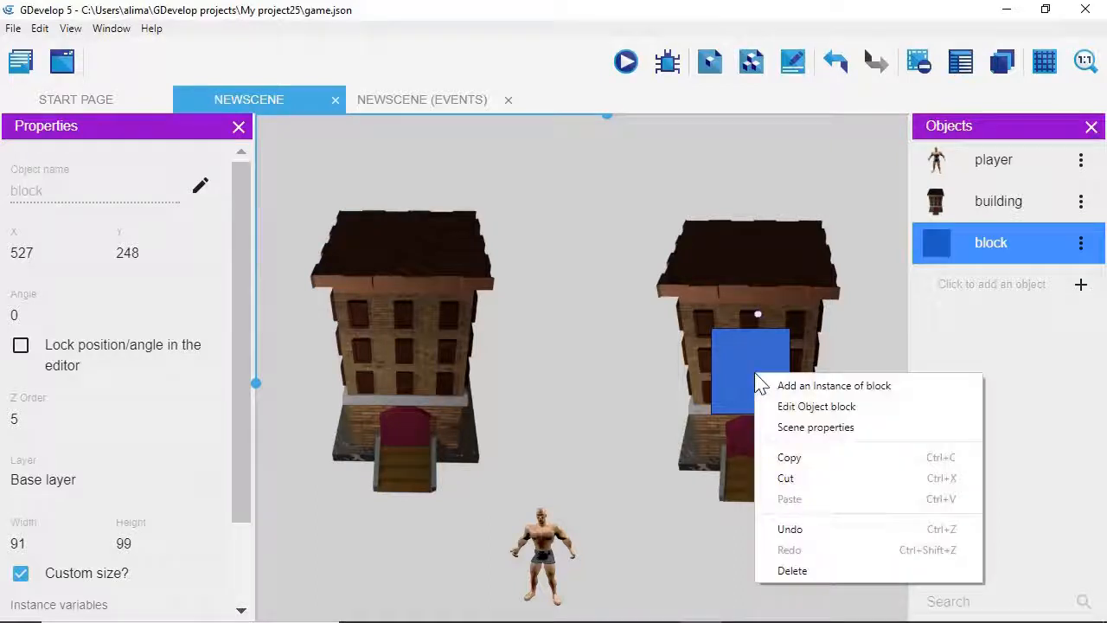
{"action": "left_click", "coordinate": [816, 459]}
{"action": "right_click", "coordinate": [423, 368]}
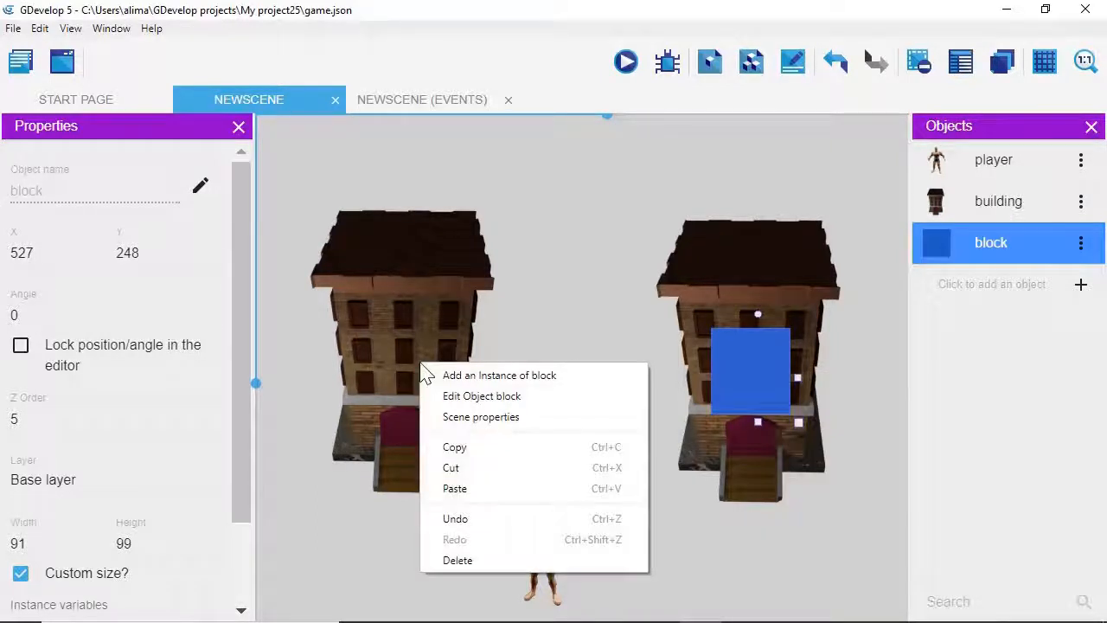
{"action": "left_click", "coordinate": [454, 488]}
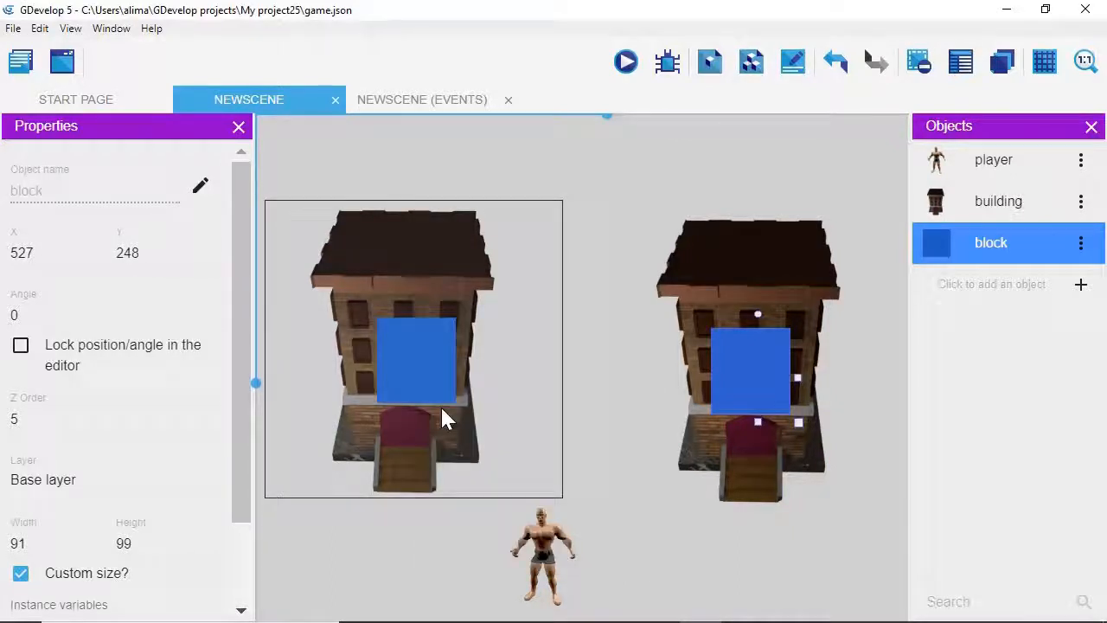
{"action": "left_click_drag", "start_coordinate": [443, 418], "coordinate": [414, 379]}
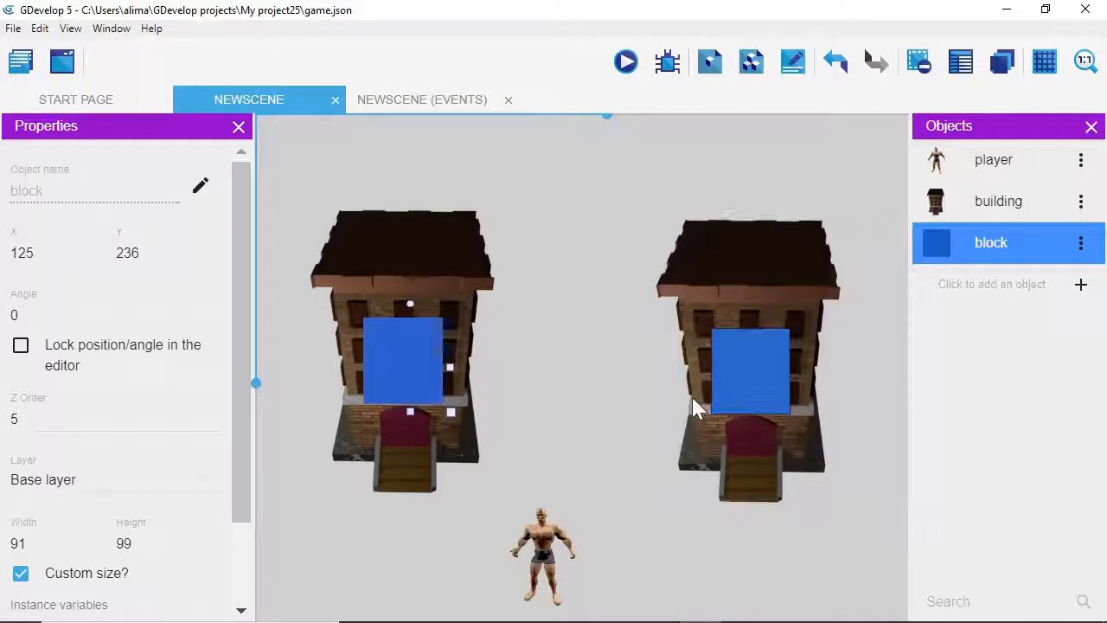
Preview the scene, walk the player around and behind the left-hand building to check its collision and layering, and close the preview
{"action": "left_click", "coordinate": [626, 63]}
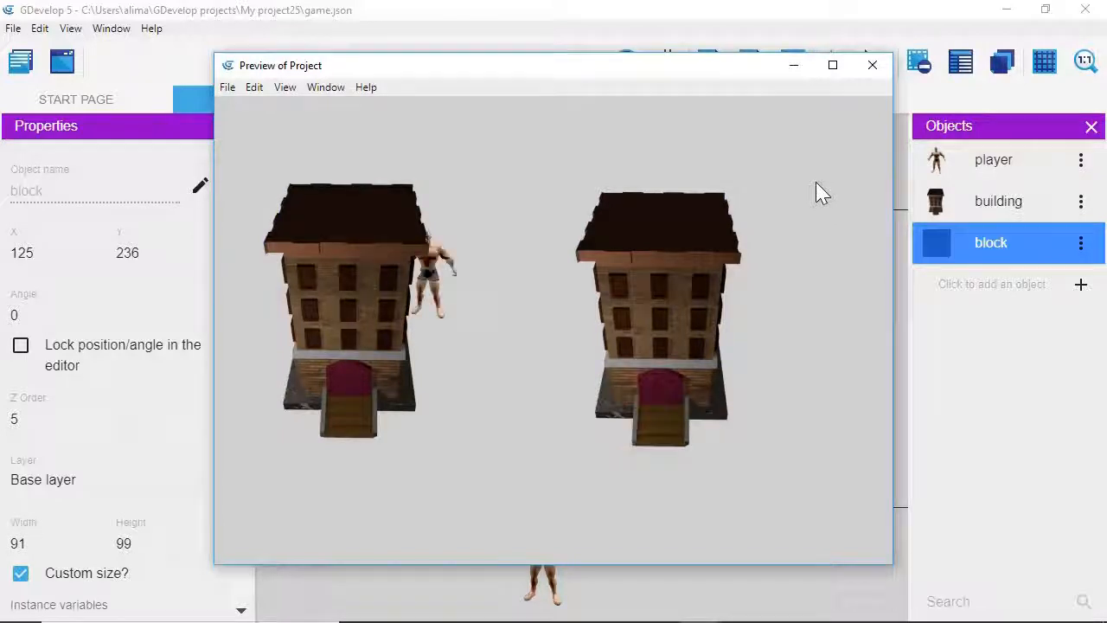
{"action": "key", "text": "Up"}
{"action": "key", "text": "Left"}
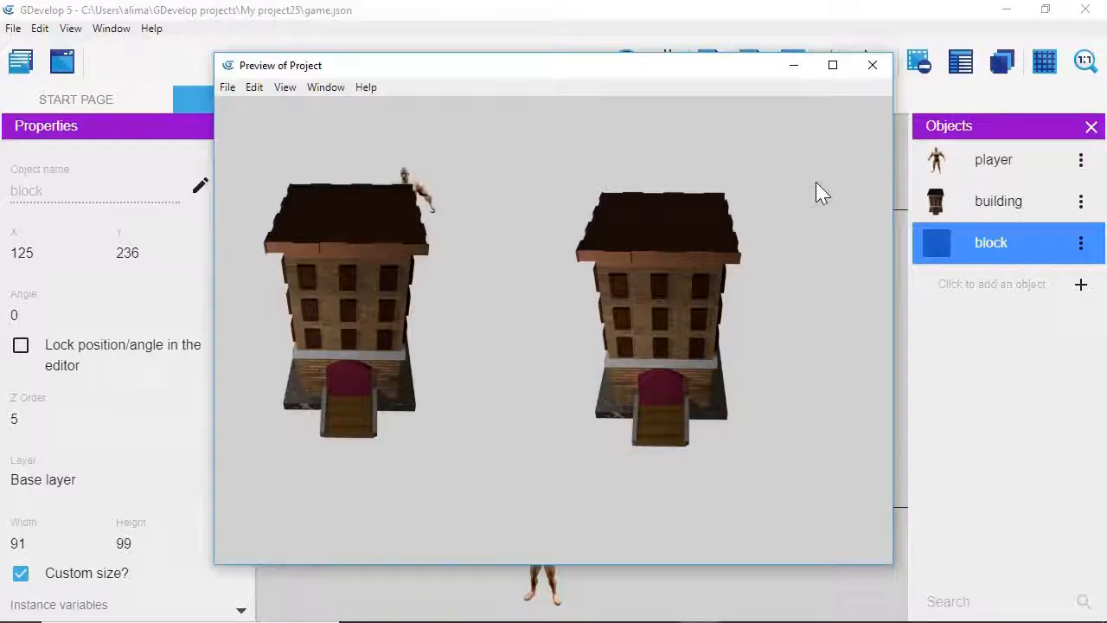
{"action": "key", "text": "Left"}
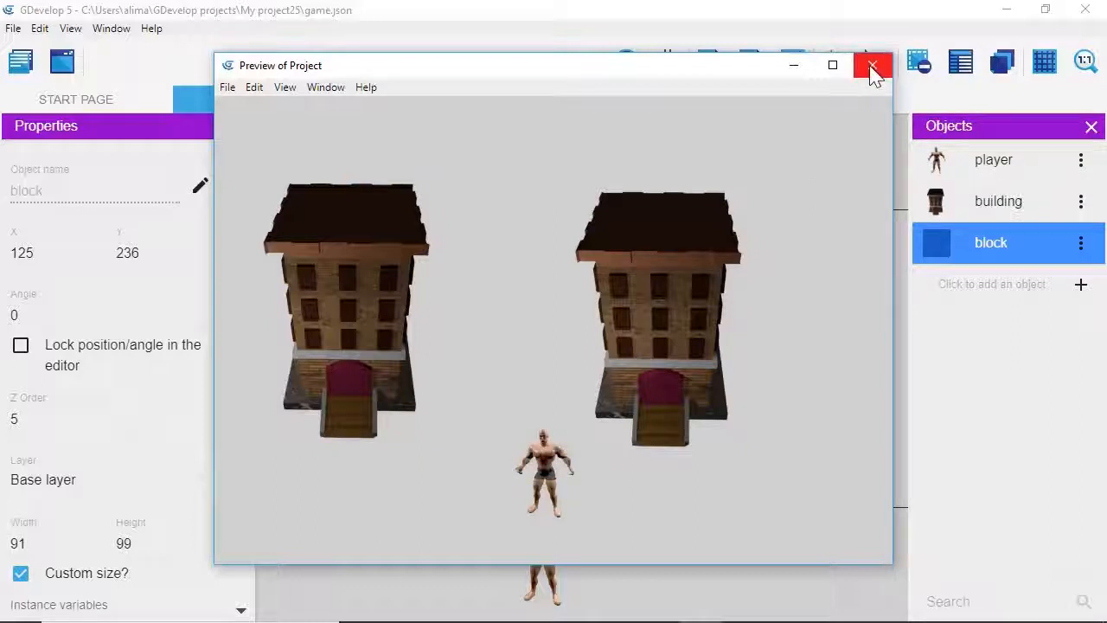
{"action": "left_click", "coordinate": [872, 68]}
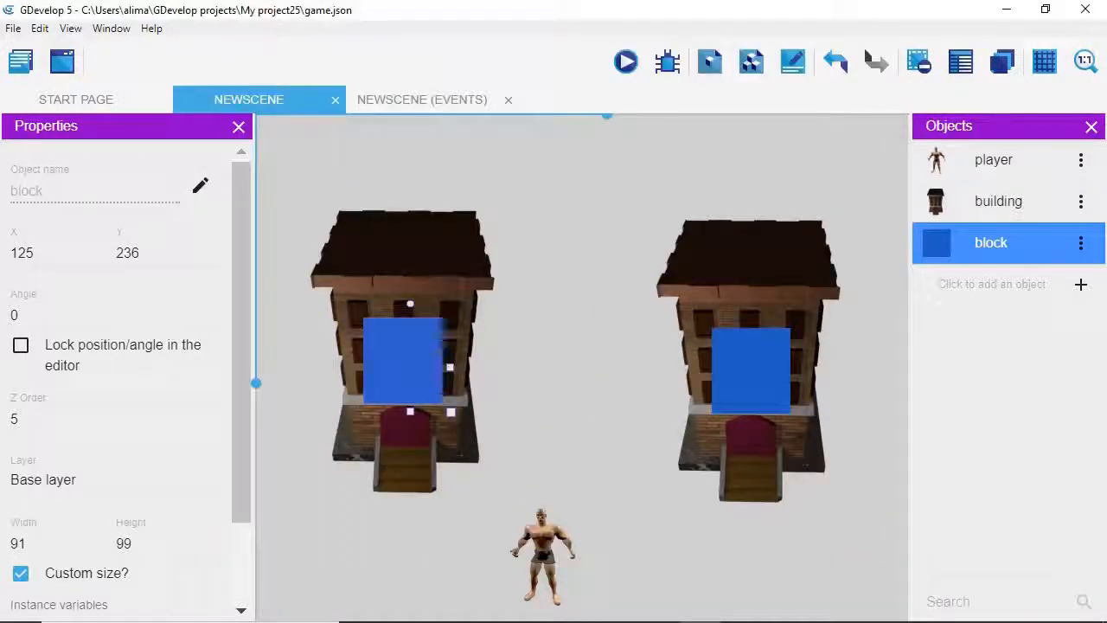
Add a new empty event to the scene's event sheet, below the event that moves the player away from the block
{"action": "left_click", "coordinate": [829, 547]}
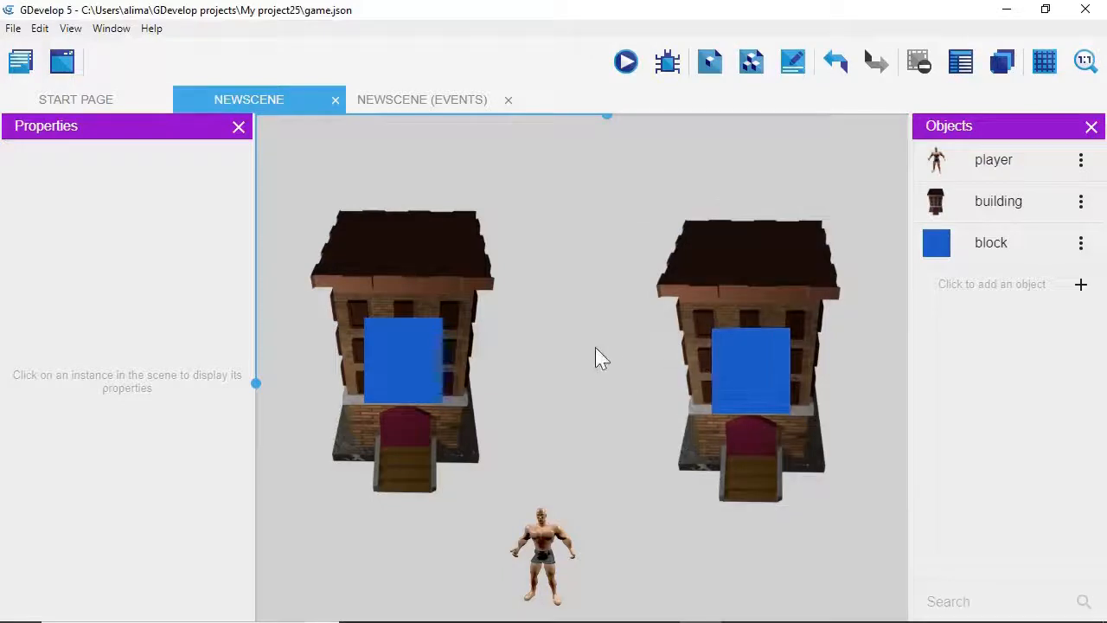
{"action": "left_click", "coordinate": [448, 113]}
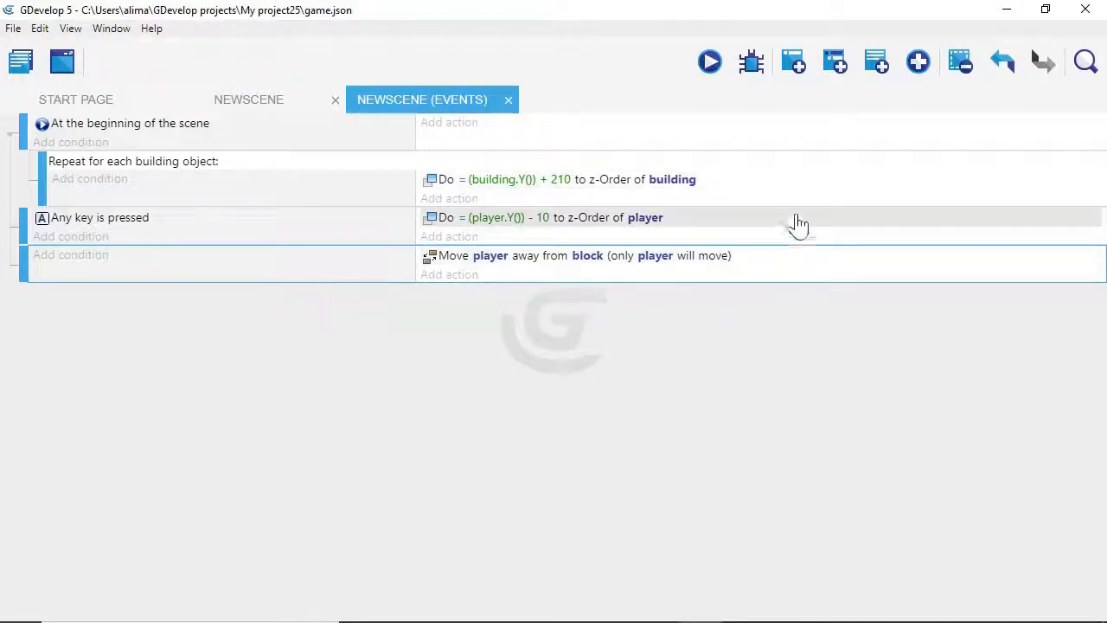
{"action": "left_click", "coordinate": [796, 65]}
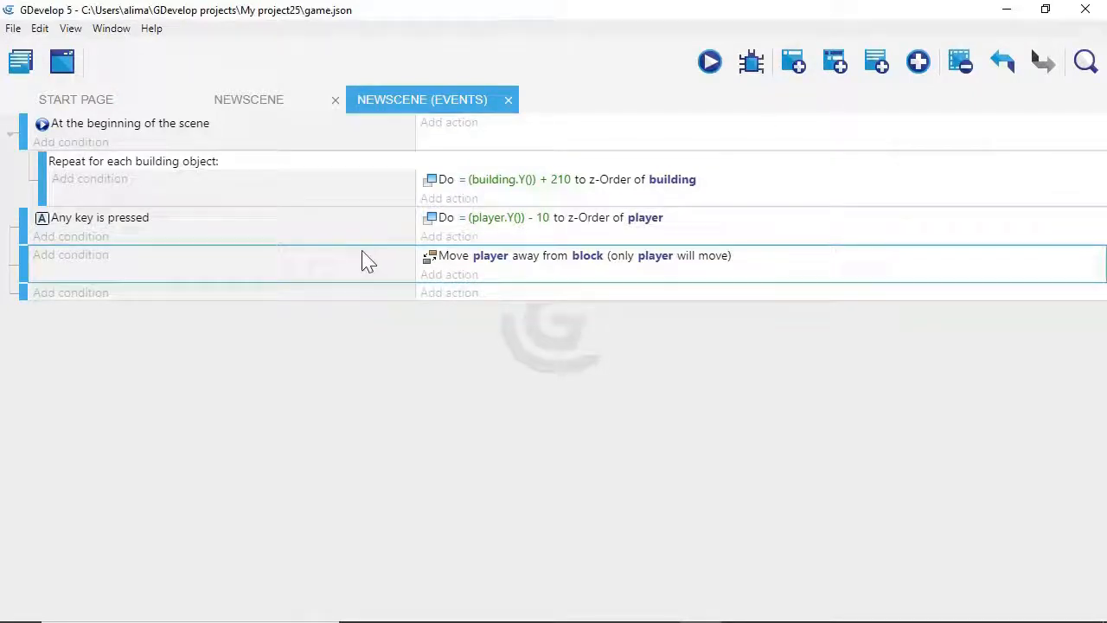
Give the new empty event the condition "At the beginning of the scene"
{"action": "left_click", "coordinate": [88, 293]}
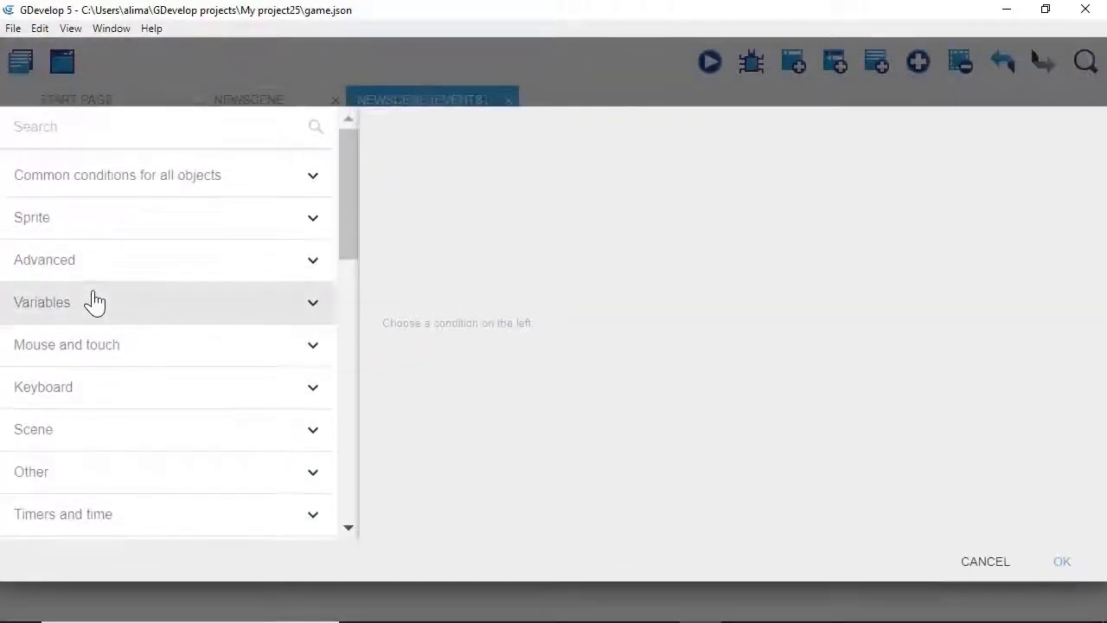
{"action": "left_click", "coordinate": [123, 432]}
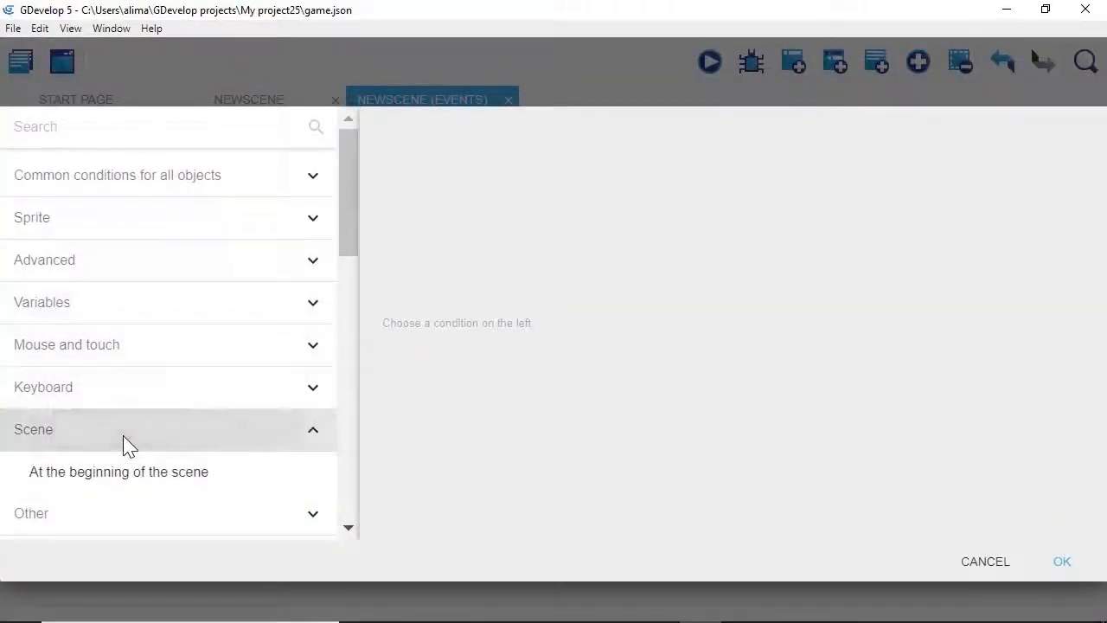
{"action": "left_click", "coordinate": [249, 487]}
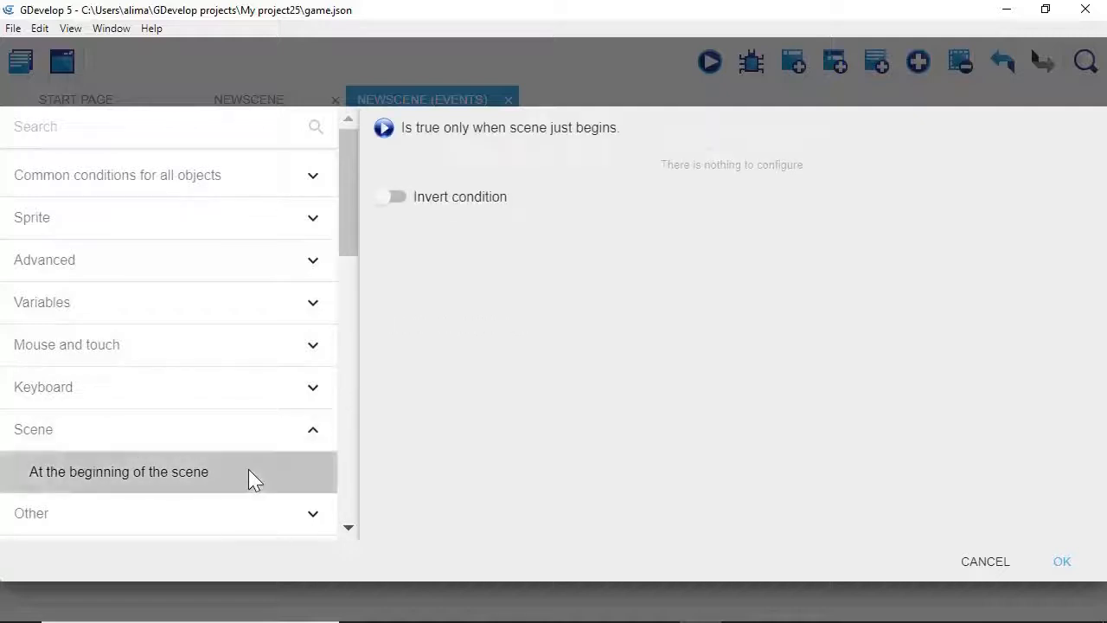
{"action": "left_click", "coordinate": [1061, 564]}
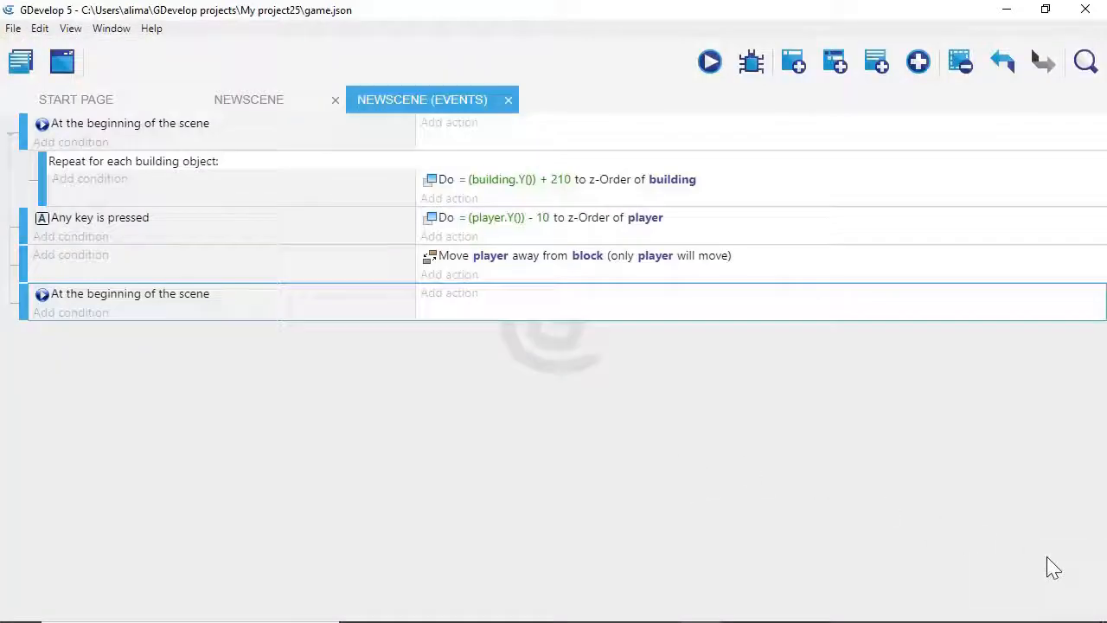
Add an action to the last event that hides the block object
{"action": "left_click", "coordinate": [468, 303]}
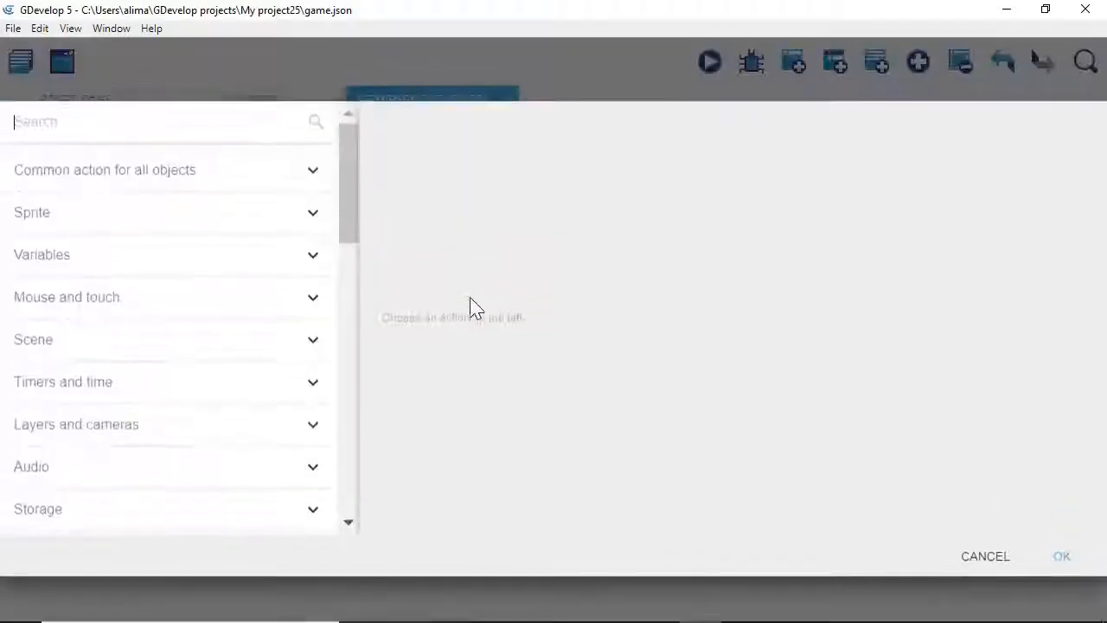
{"action": "left_click", "coordinate": [224, 175]}
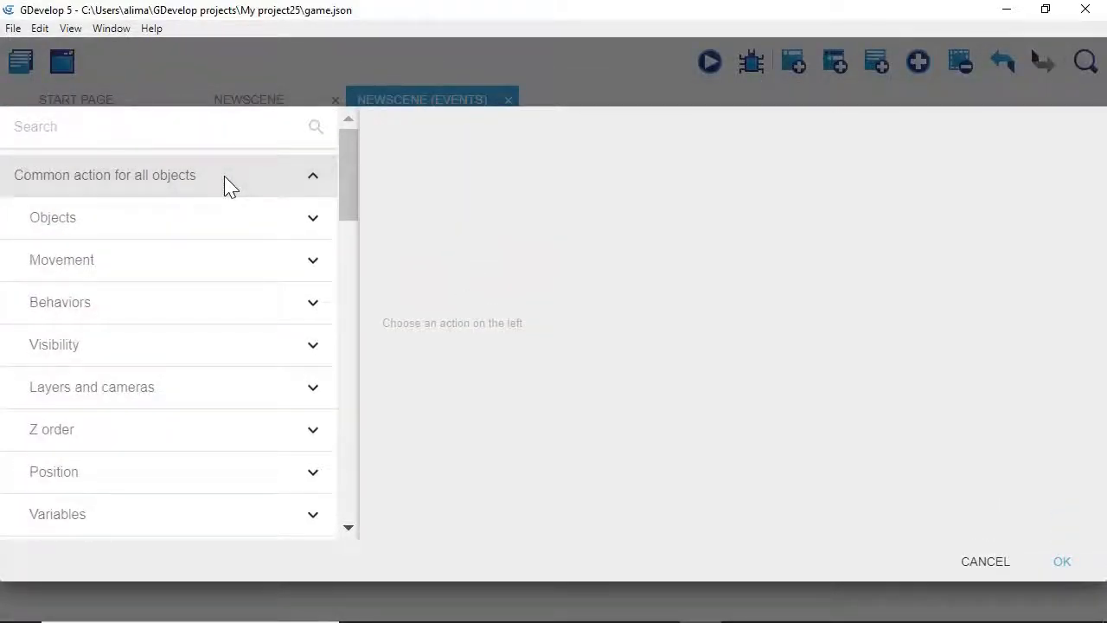
{"action": "left_click", "coordinate": [182, 345]}
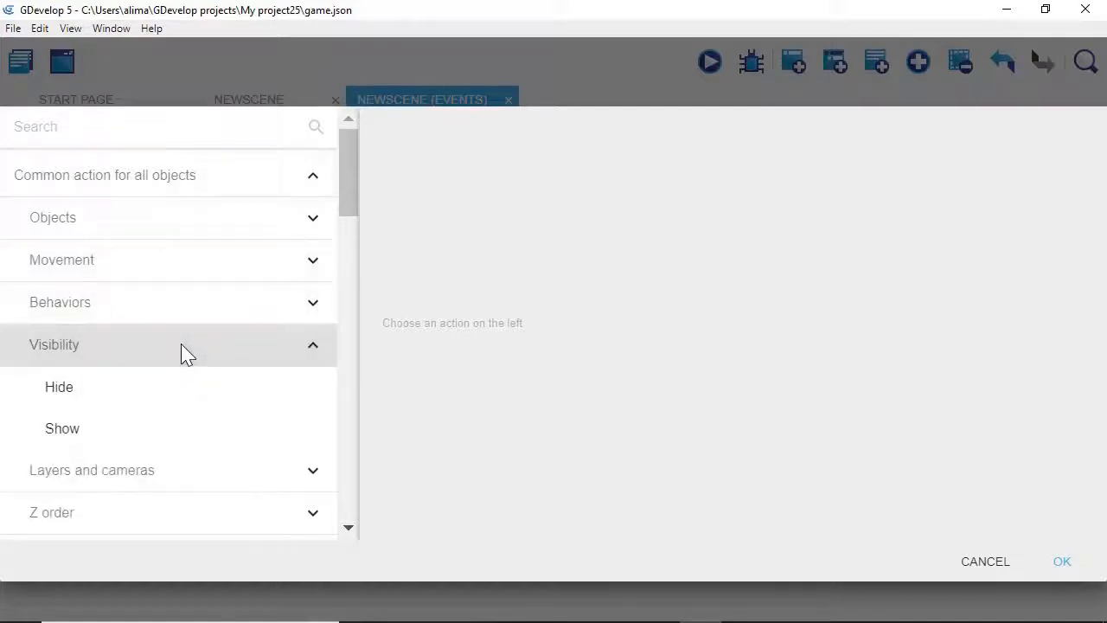
{"action": "left_click", "coordinate": [180, 397]}
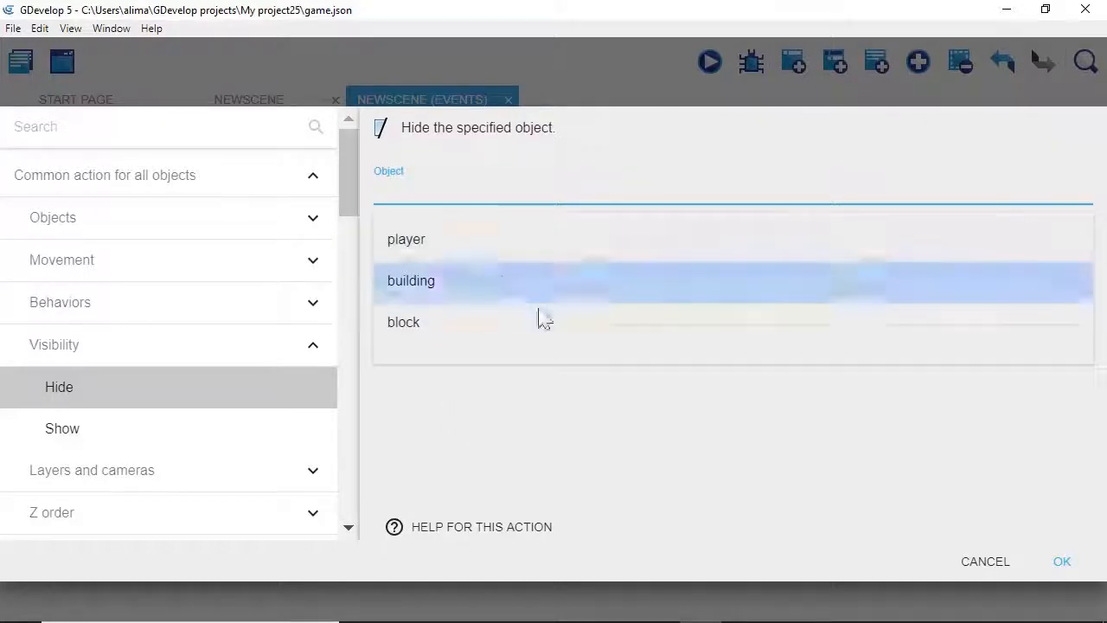
{"action": "left_click", "coordinate": [499, 328]}
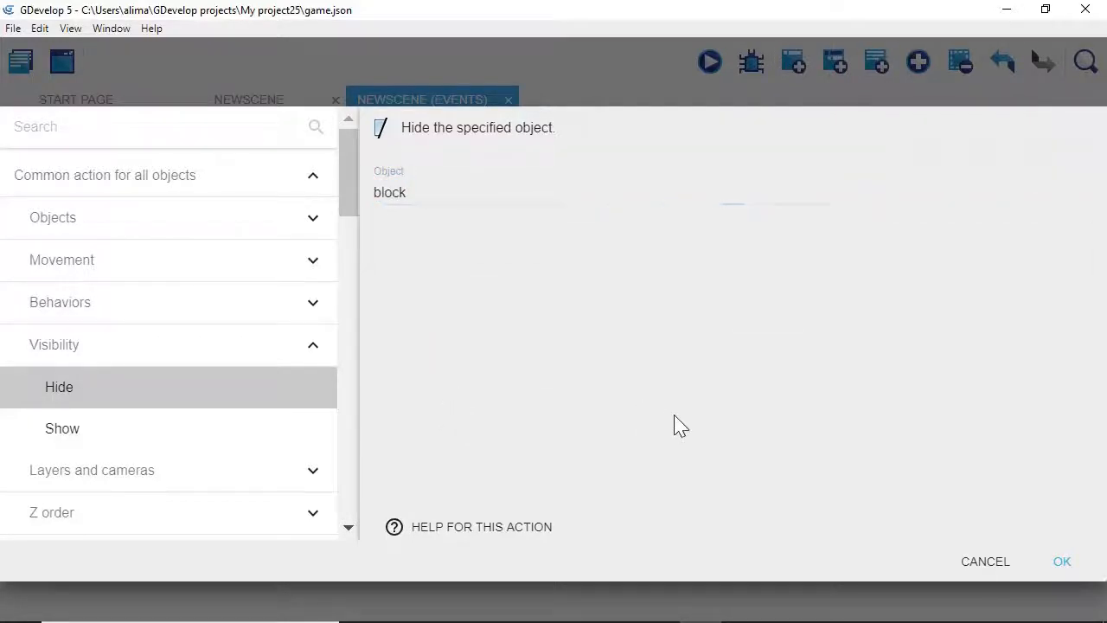
{"action": "left_click", "coordinate": [1061, 566]}
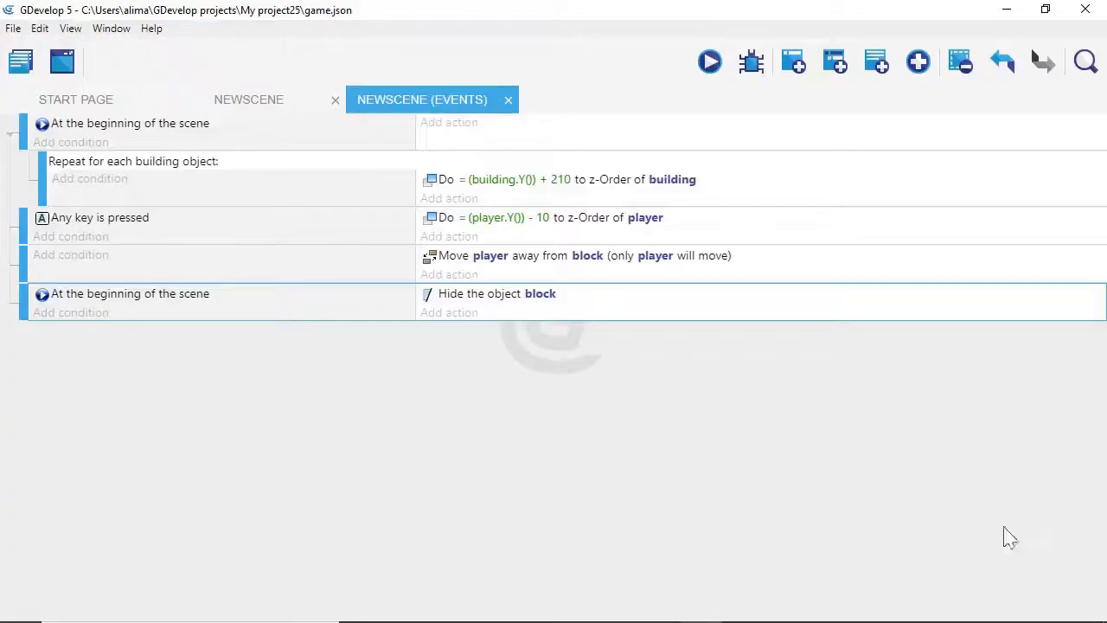
Preview the scene, walk the player against both buildings to check collisions with the blocks hidden, and close the preview
{"action": "left_click", "coordinate": [711, 65]}
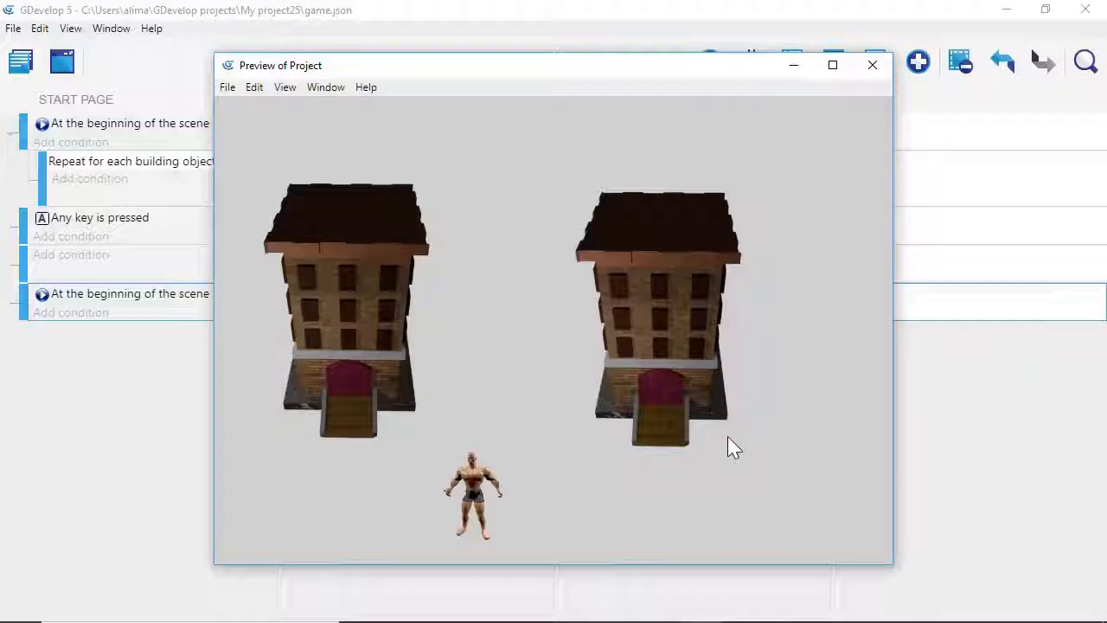
{"action": "key", "text": "Right"}
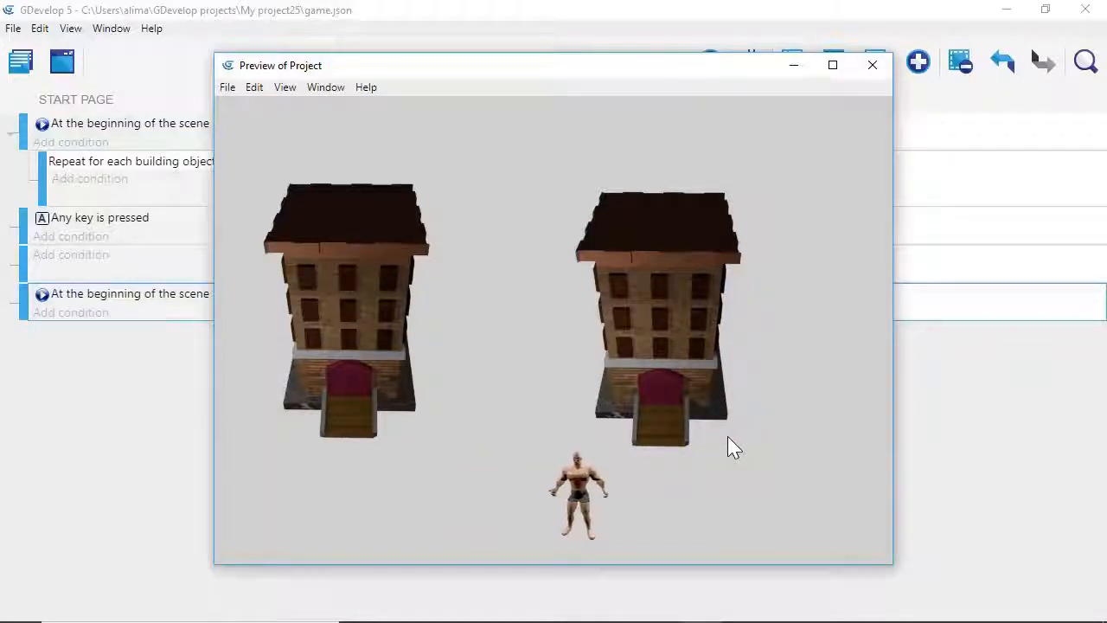
{"action": "key", "text": "Up"}
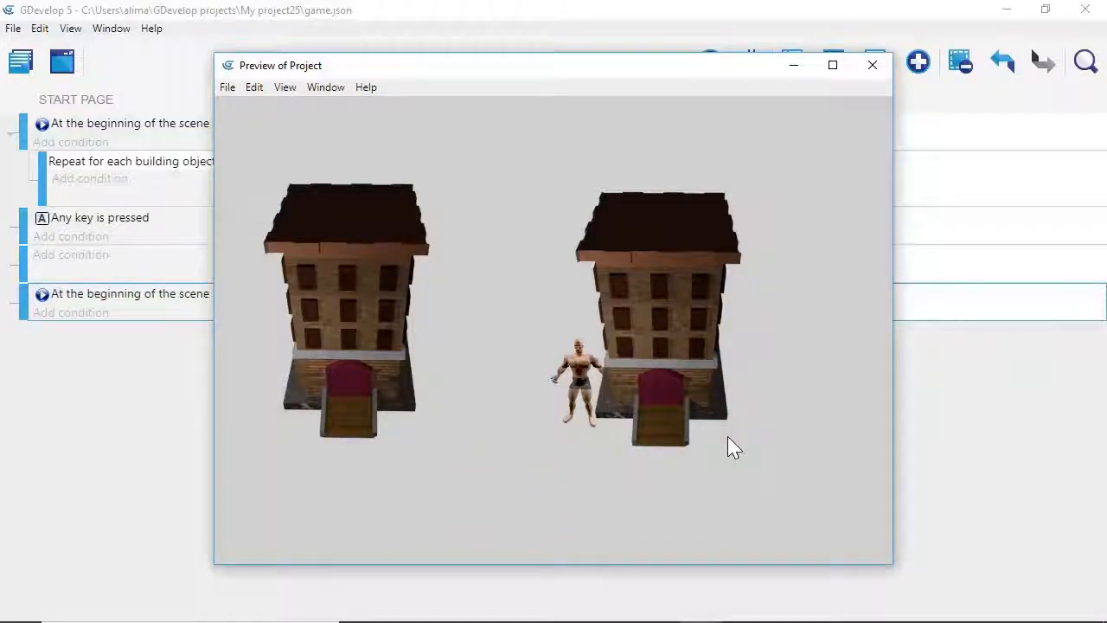
{"action": "key", "text": "Down"}
{"action": "key", "text": "Right"}
{"action": "key", "text": "Up"}
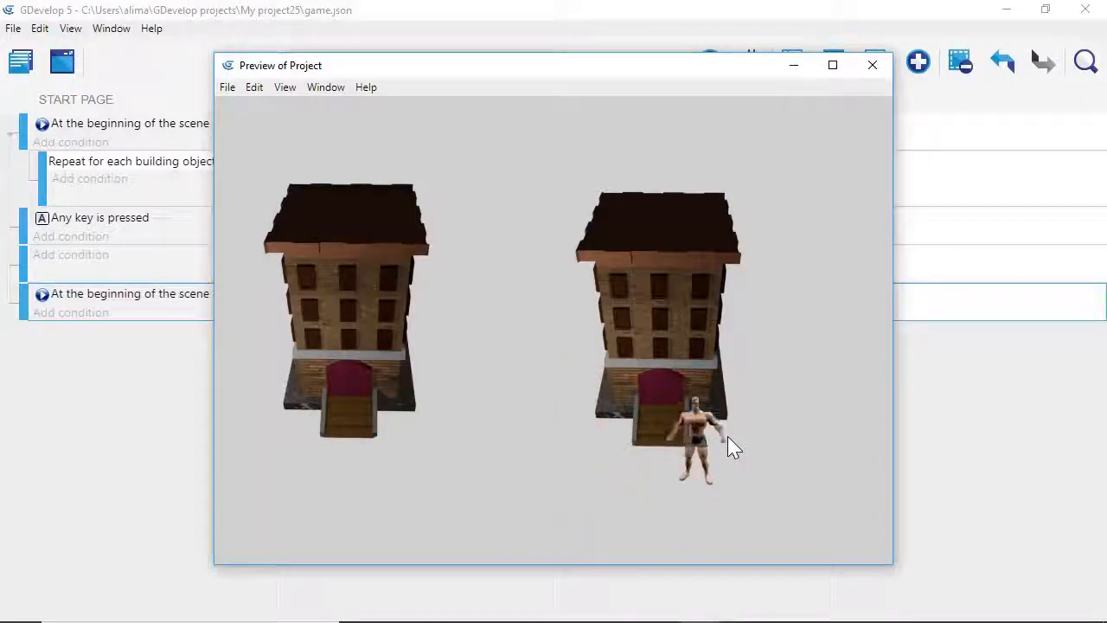
{"action": "key", "text": "Left"}
{"action": "key", "text": "Left"}
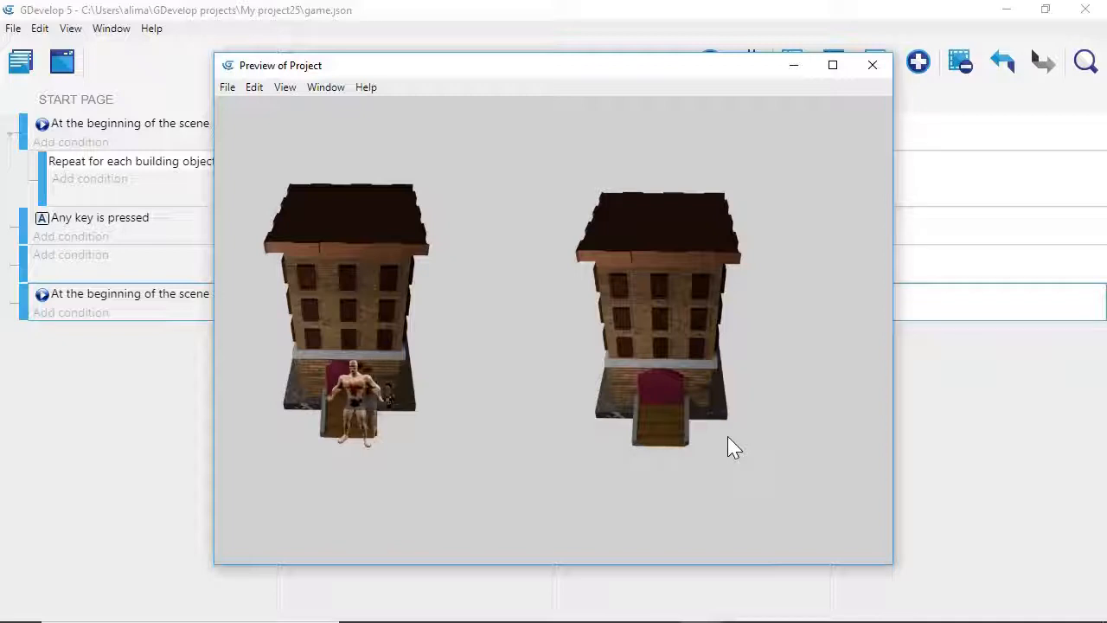
{"action": "key", "text": "Down"}
{"action": "key", "text": "Right"}
{"action": "key", "text": "Right"}
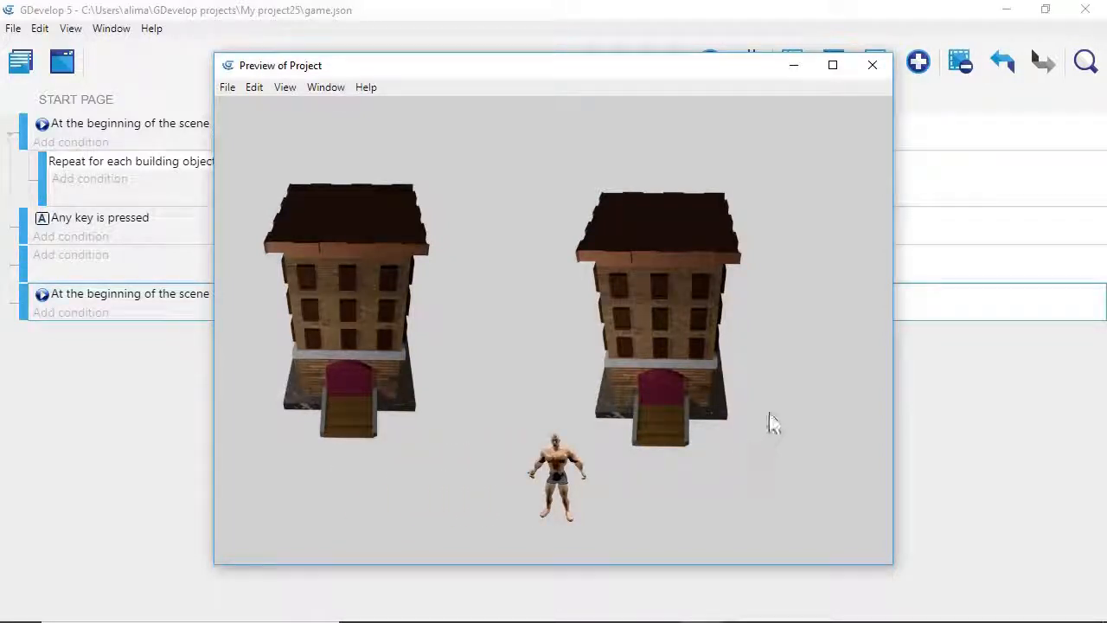
{"action": "left_click", "coordinate": [872, 70]}
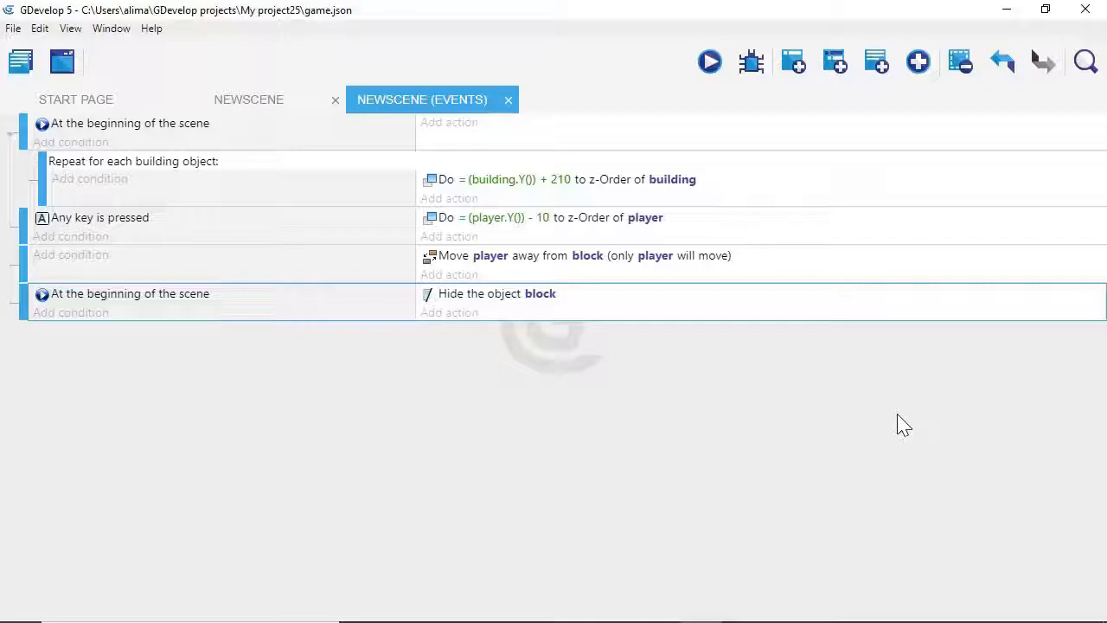
Preview the scene again, walk the player up beside the right-hand building and back down between the buildings, and close the preview
{"action": "left_click", "coordinate": [711, 64]}
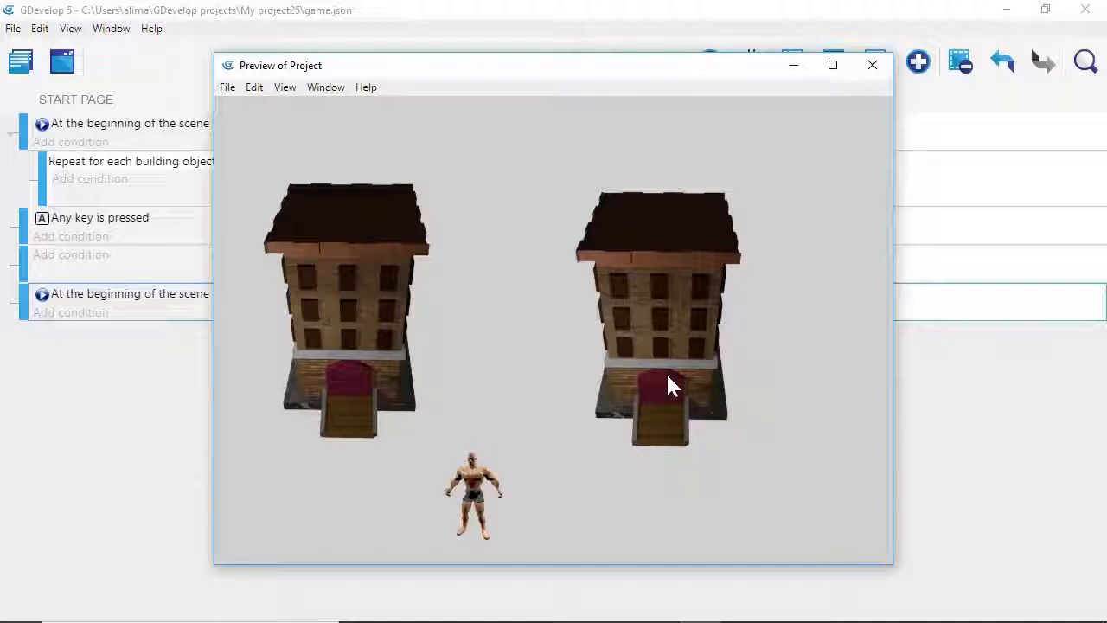
{"action": "key", "text": "Up"}
{"action": "key", "text": "Right"}
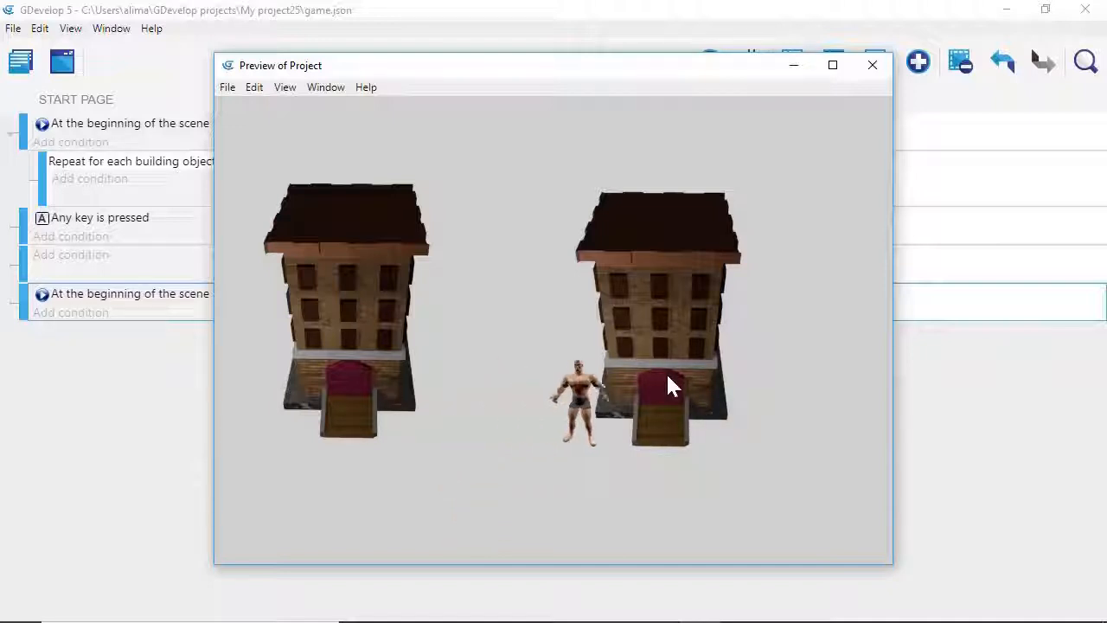
{"action": "key", "text": "Left"}
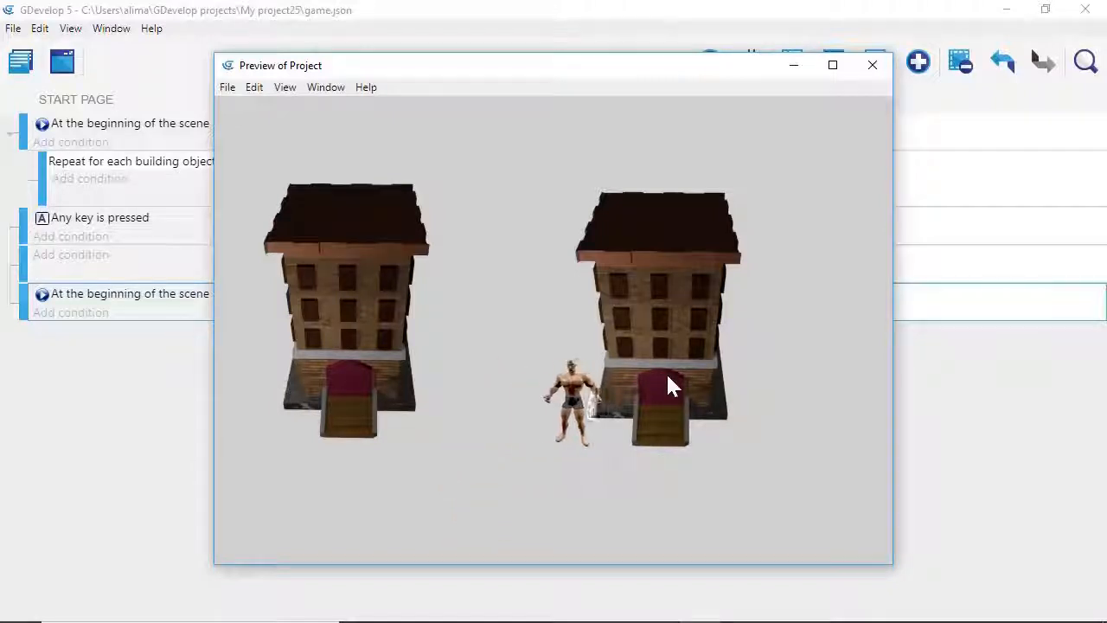
{"action": "key", "text": "Down"}
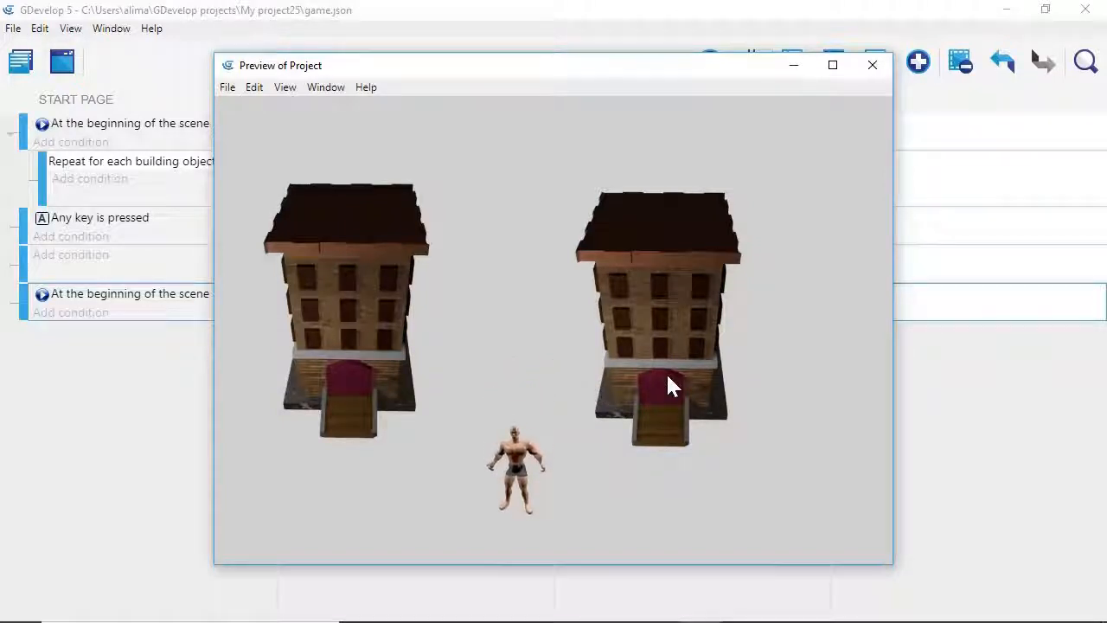
{"action": "key", "text": "Right"}
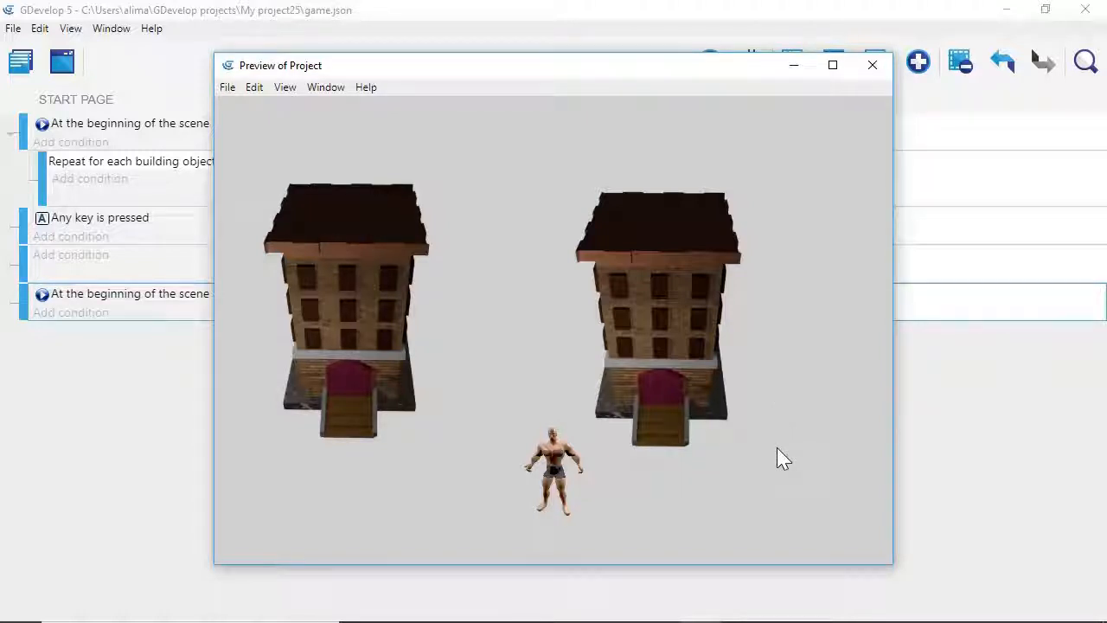
{"action": "left_click", "coordinate": [871, 67]}
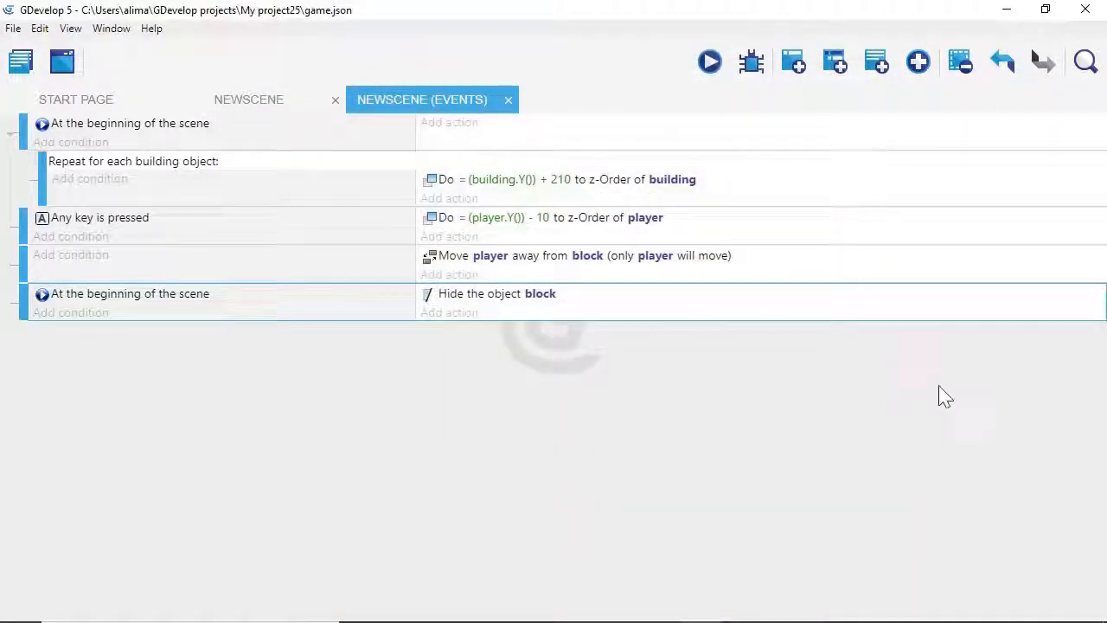